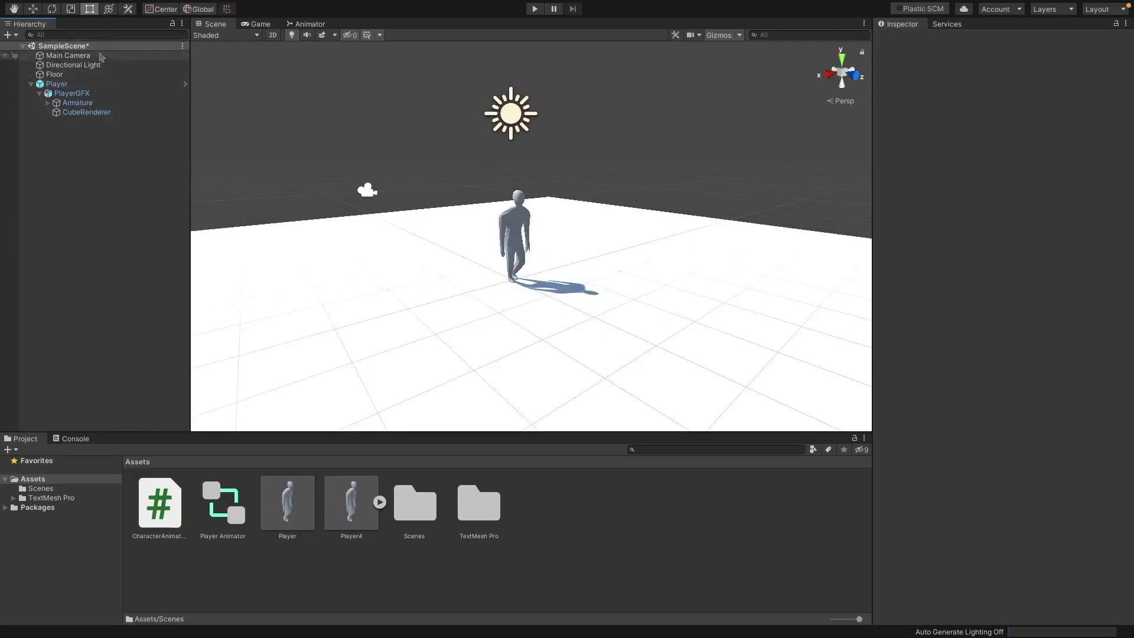
- Inspect the components of the Floor, Directional Light, Main Camera, Player and PlayerGFX objects in the scene
{"action": "left_click", "coordinate": [86, 74]}
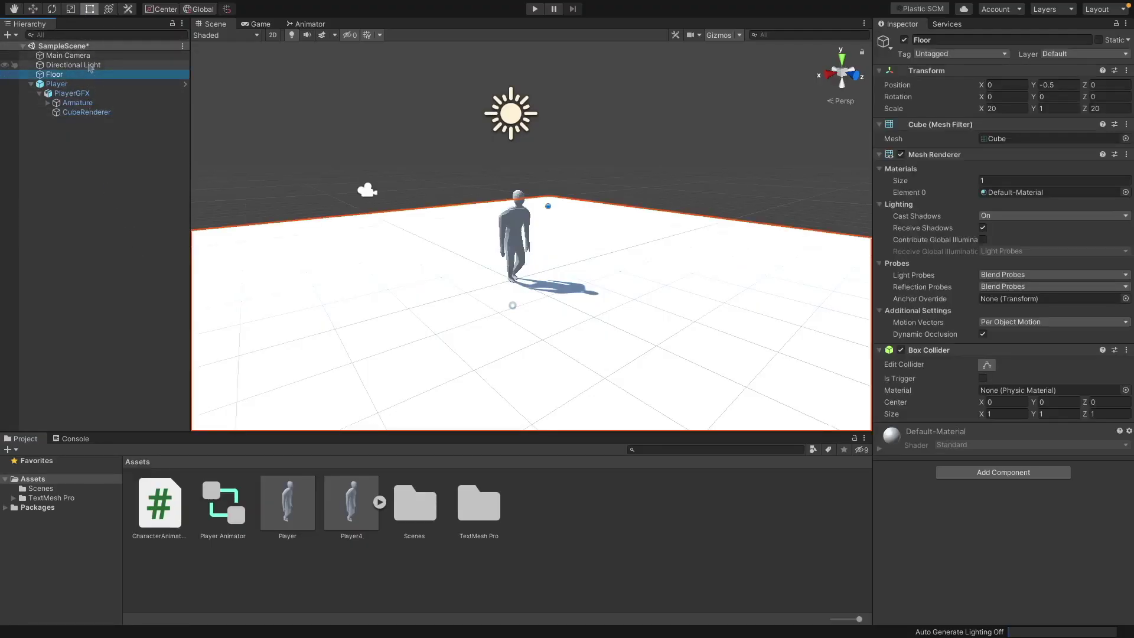
{"action": "left_click", "coordinate": [82, 65]}
{"action": "left_click", "coordinate": [81, 56]}
{"action": "left_click", "coordinate": [80, 85]}
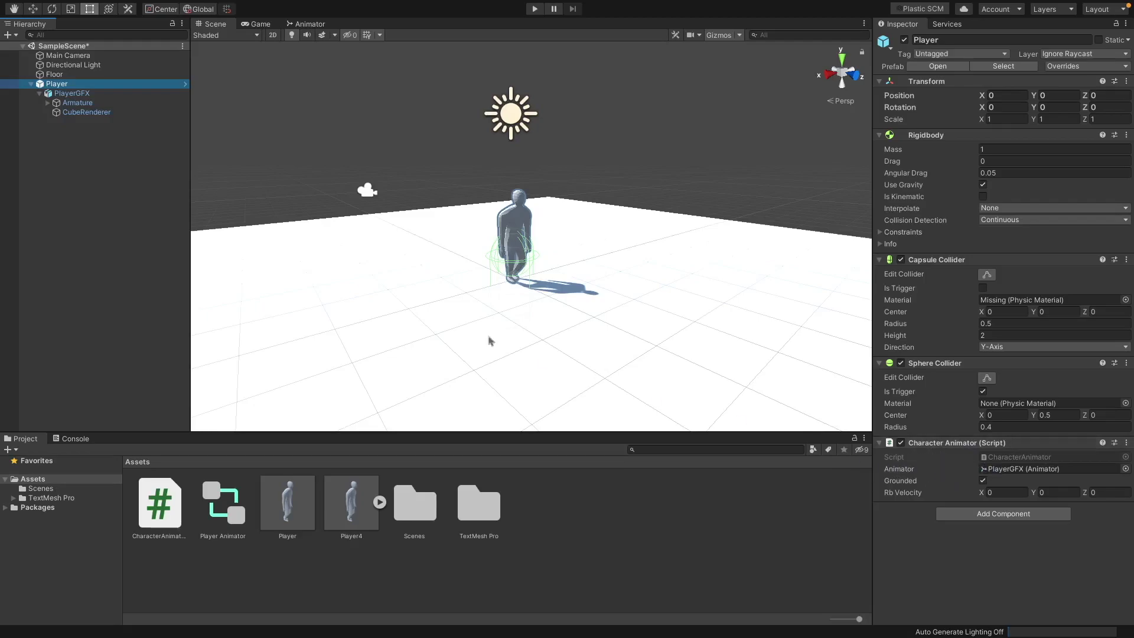
{"action": "left_click", "coordinate": [106, 94]}
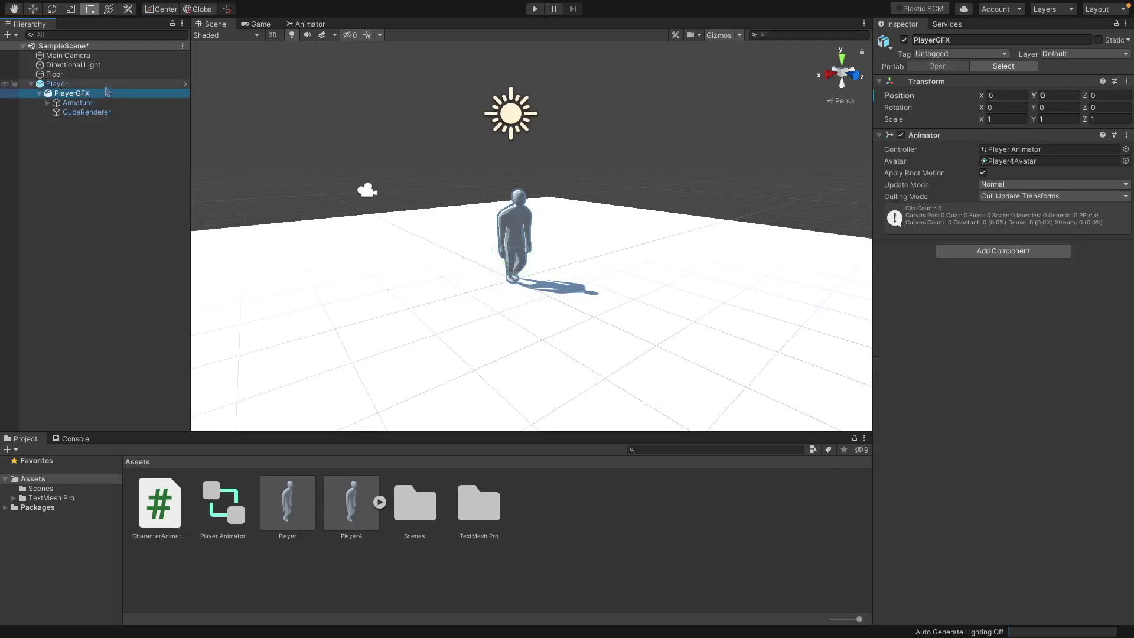
- Check the Animation Type options in the Player4 model's Rig import settings, keeping Humanoid selected
{"action": "mouse_move", "coordinate": [345, 509]}
{"action": "left_mouse_down"}
{"action": "mouse_move", "coordinate": [104, 246]}
{"action": "mouse_move", "coordinate": [38, 103]}
{"action": "mouse_move", "coordinate": [65, 91]}
{"action": "mouse_move", "coordinate": [178, 295]}
{"action": "mouse_move", "coordinate": [434, 613]}
{"action": "mouse_move", "coordinate": [383, 526]}
{"action": "mouse_move", "coordinate": [342, 526]}
{"action": "left_mouse_up"}
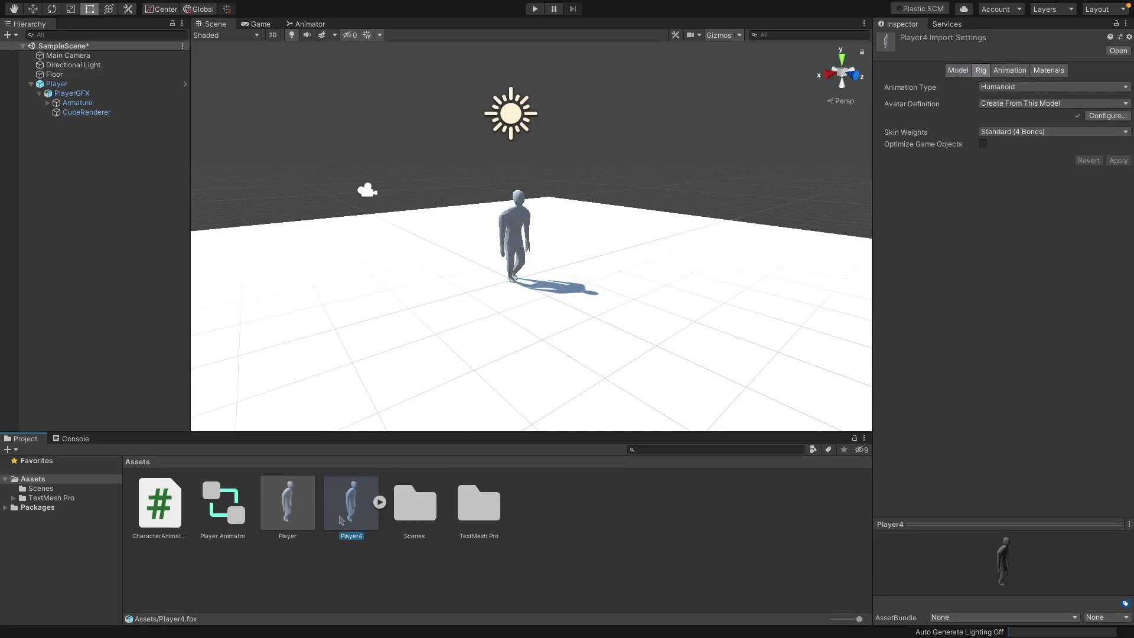
{"action": "left_click", "coordinate": [982, 70]}
{"action": "left_click", "coordinate": [996, 88]}
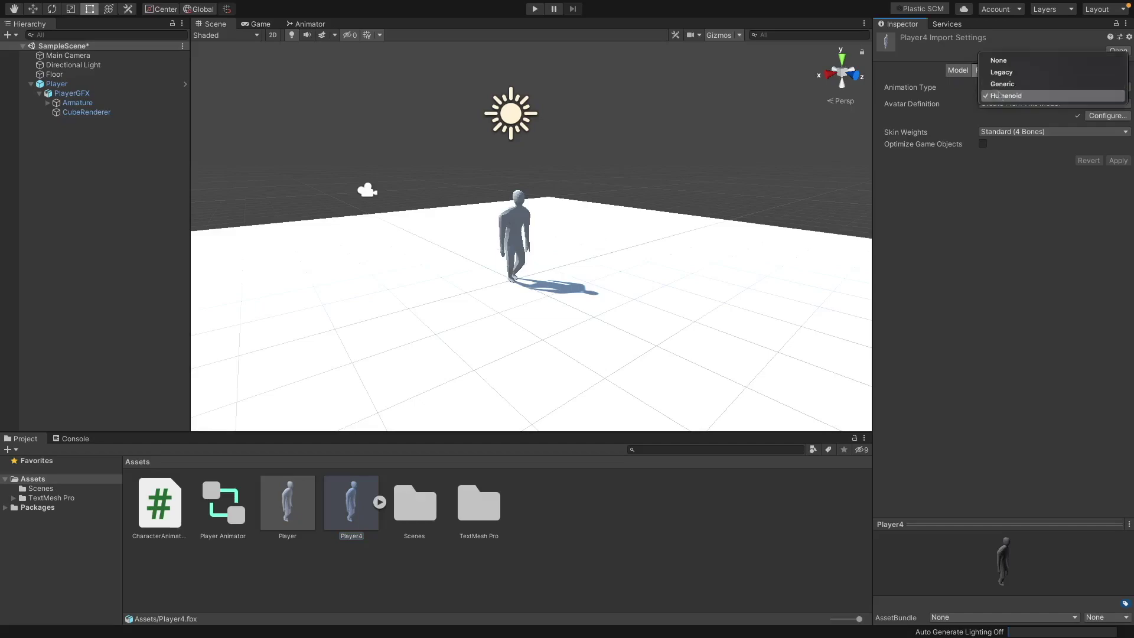
{"action": "left_click", "coordinate": [1004, 96]}
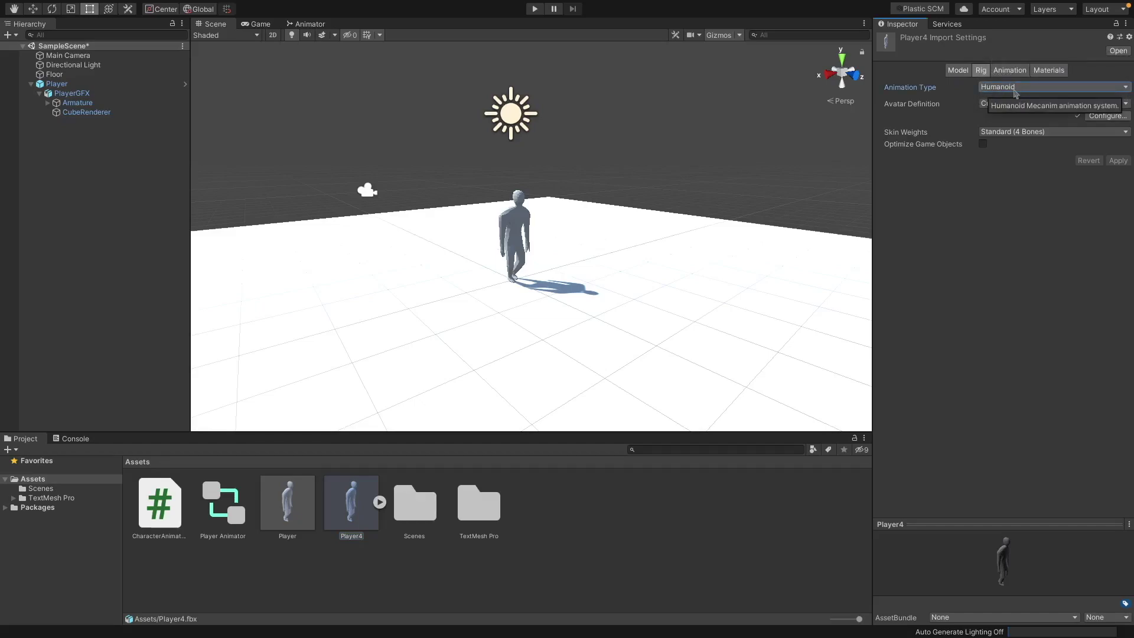
{"action": "left_click", "coordinate": [1015, 88]}
{"action": "left_click", "coordinate": [997, 101]}
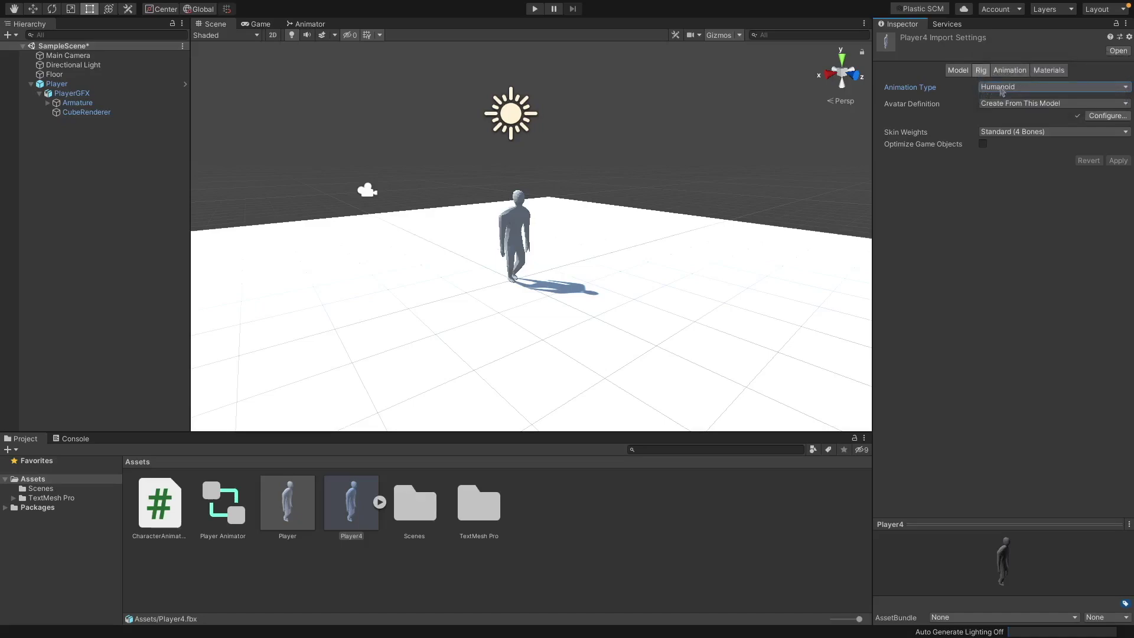
- Inspect the Player prefab asset, the Player object and the Animator component on PlayerGFX
{"action": "left_click", "coordinate": [306, 487]}
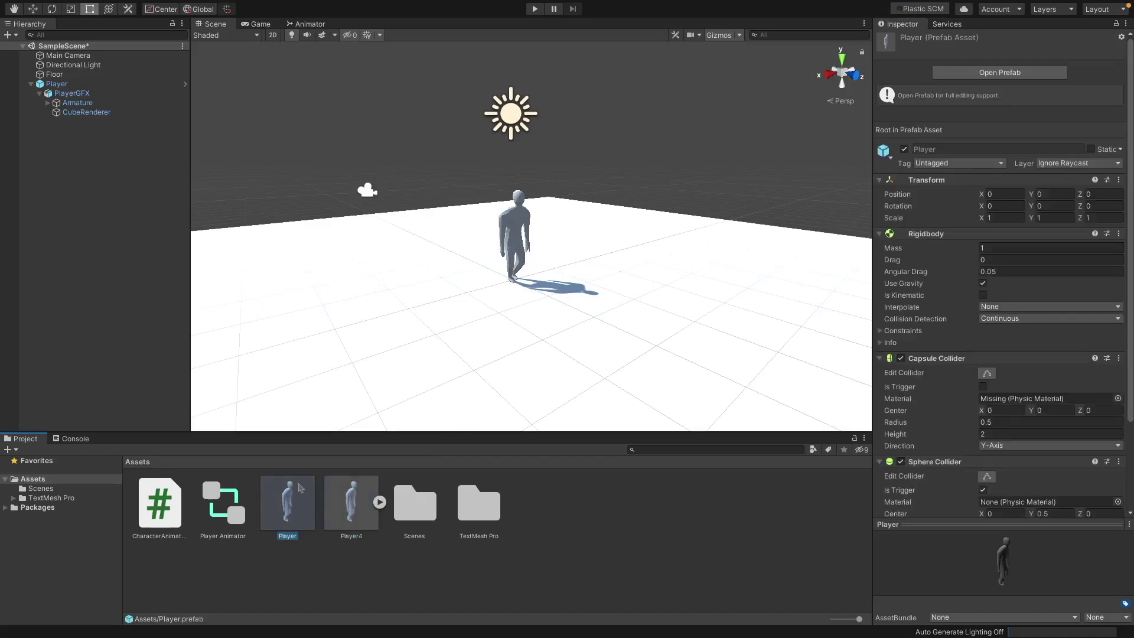
{"action": "left_click", "coordinate": [74, 85]}
{"action": "left_click", "coordinate": [94, 96]}
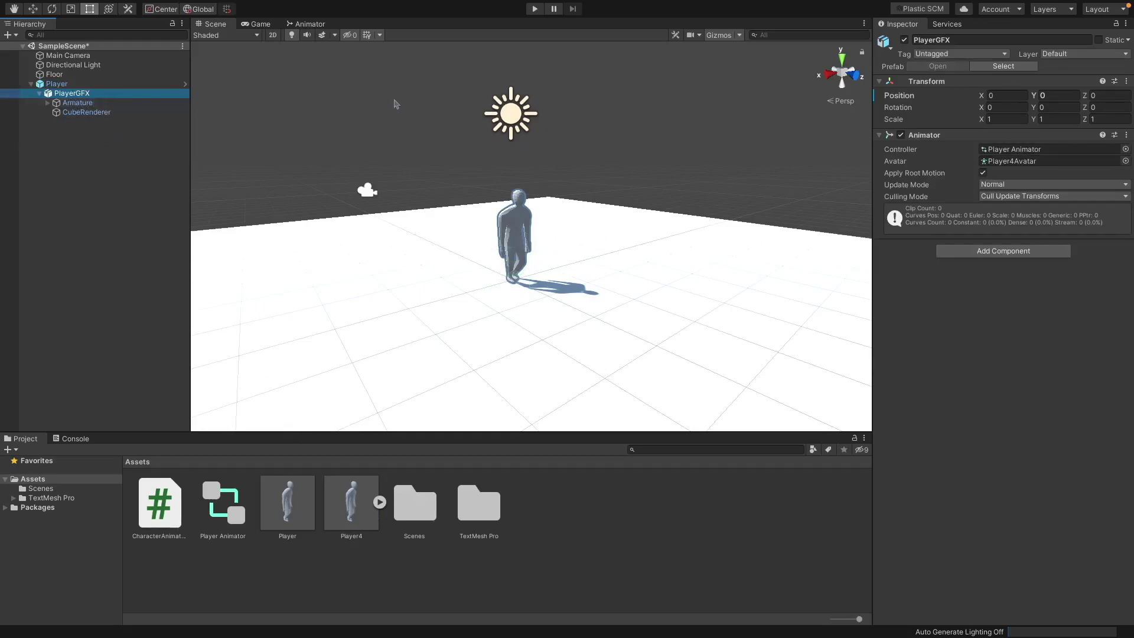
{"action": "left_click", "coordinate": [979, 252]}
{"action": "type", "text": "anima"}
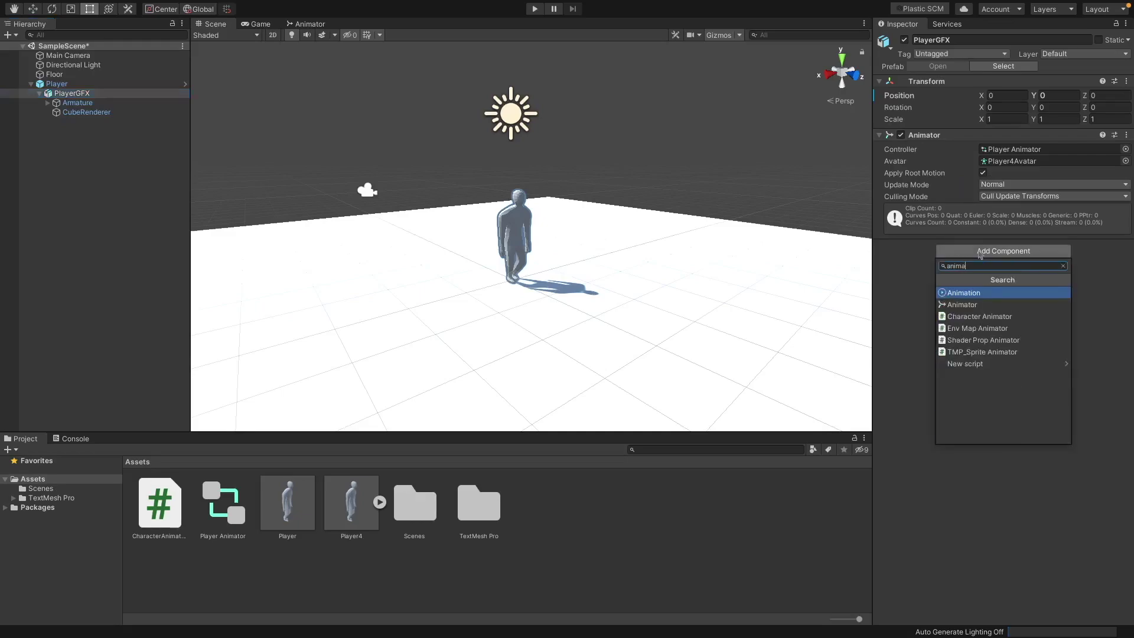
{"action": "key", "text": "BackSpace"}
{"action": "key", "text": "BackSpace"}
{"action": "key", "text": "BackSpace"}
{"action": "key", "text": "BackSpace"}
{"action": "key", "text": "BackSpace"}
{"action": "left_click", "coordinate": [919, 267]}
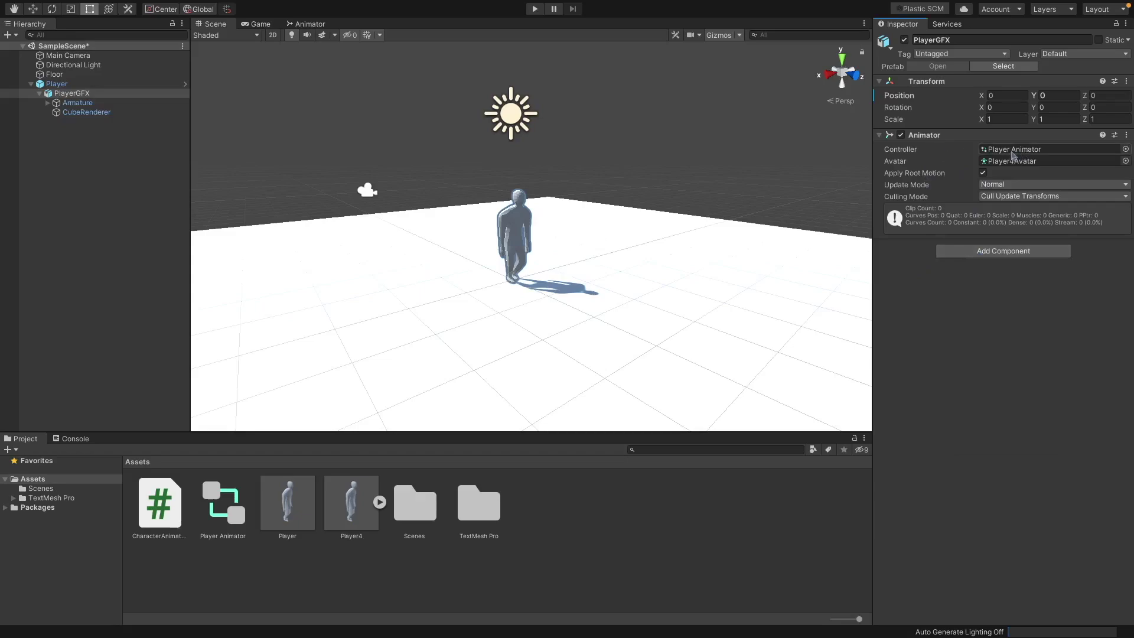
{"action": "right_click", "coordinate": [539, 538]}
{"action": "mouse_move", "coordinate": [632, 323]}
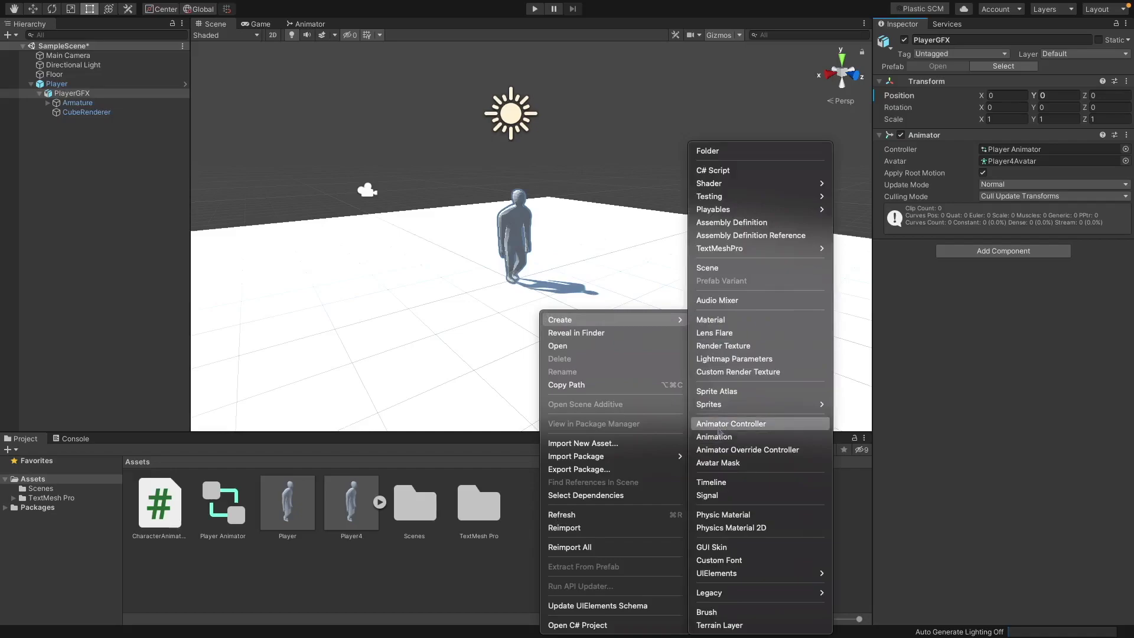
{"action": "key", "text": "Escape"}
- Assign the Player Animator controller asset to the PlayerGFX object
{"action": "left_click", "coordinate": [223, 506]}
{"action": "left_click_drag", "start_coordinate": [217, 511], "coordinate": [72, 93]}
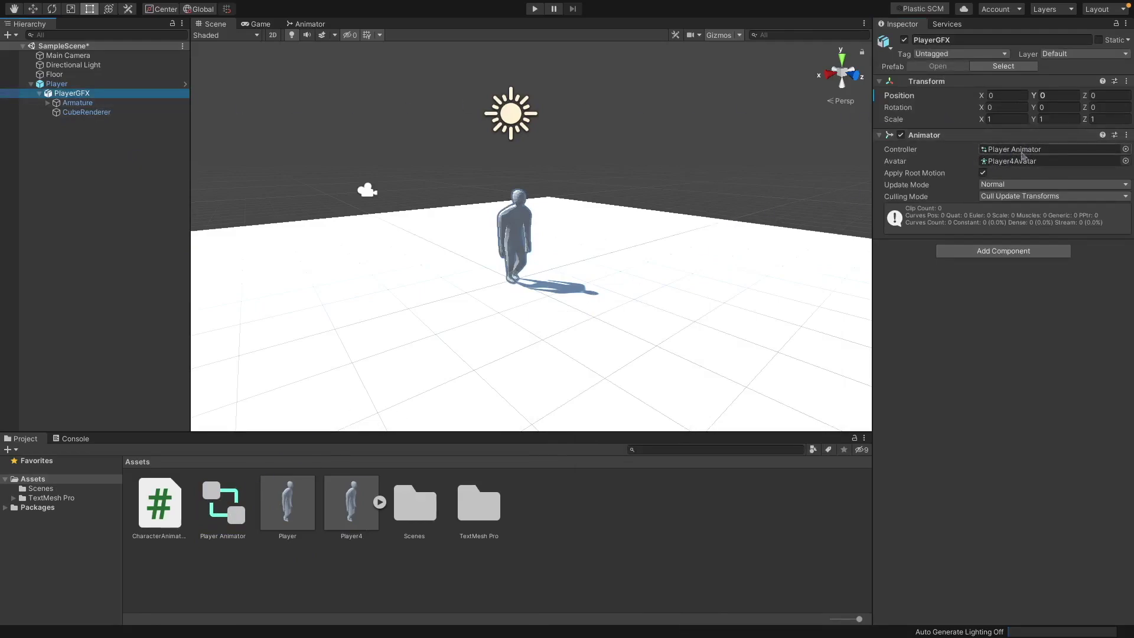
- Locate the Player4Avatar asset inside the Player4 model and compare it with the avatar assigned to PlayerGFX's Animator
{"action": "left_click", "coordinate": [379, 503]}
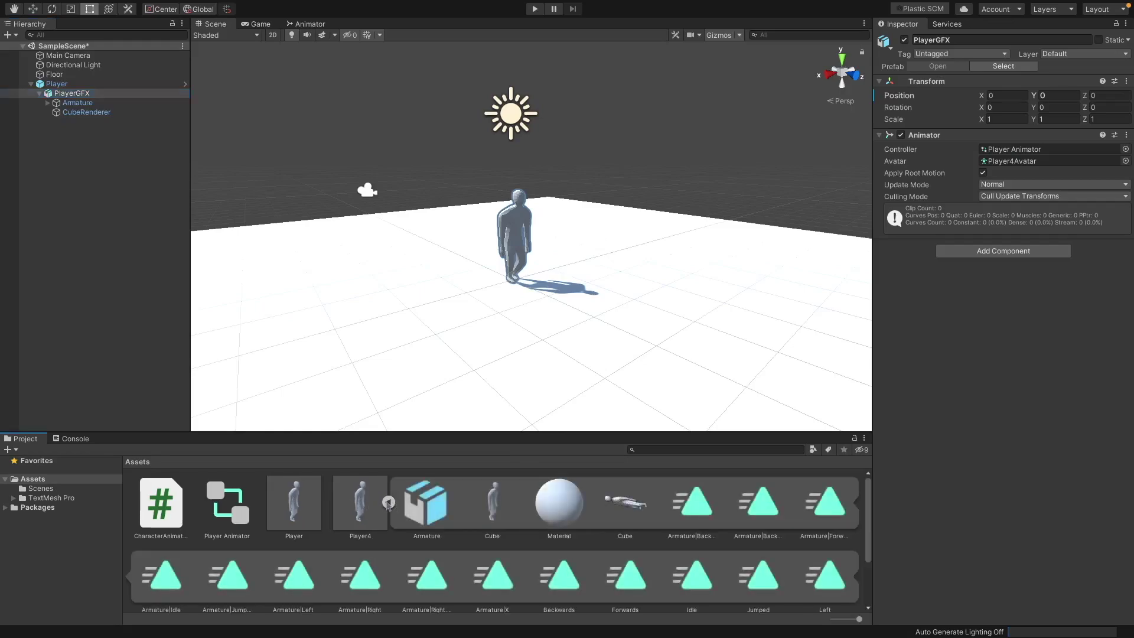
{"action": "scroll", "coordinate": [396, 511], "scroll_direction": "down", "scroll_amount": 3}
{"action": "left_click", "coordinate": [295, 581]}
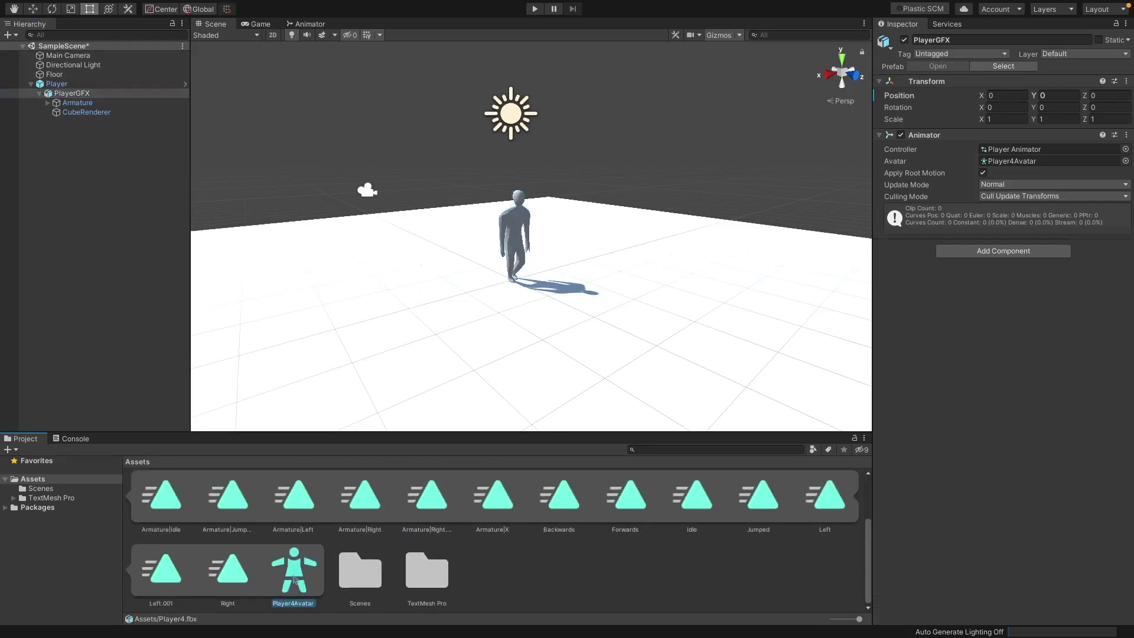
{"action": "scroll", "coordinate": [297, 588], "scroll_direction": "up", "scroll_amount": 1}
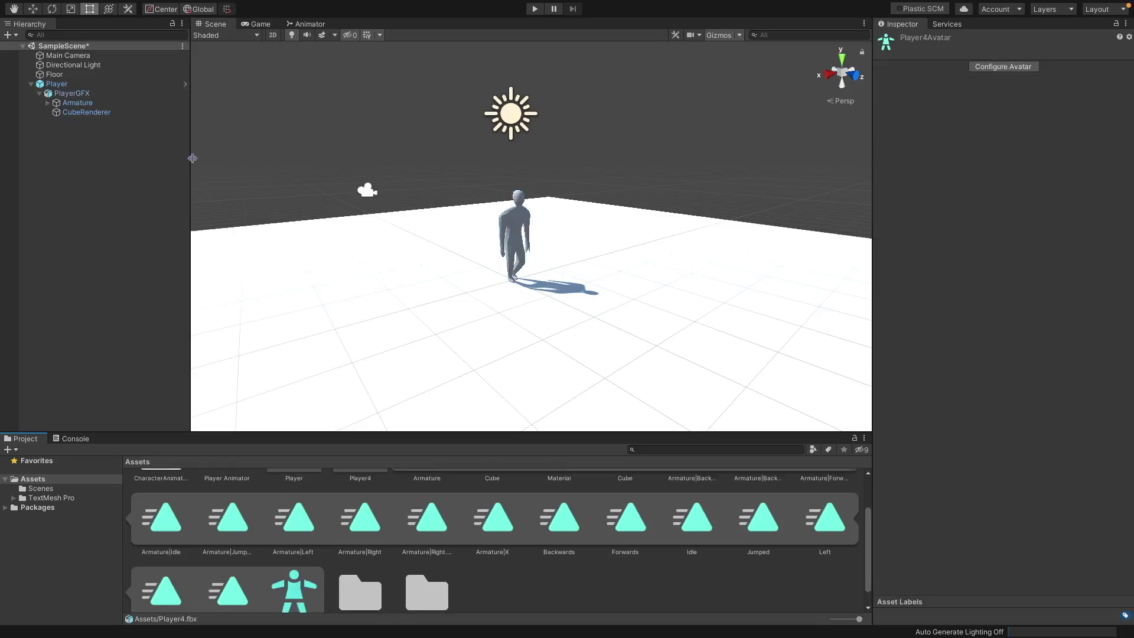
{"action": "left_click", "coordinate": [110, 104]}
{"action": "left_click", "coordinate": [112, 95]}
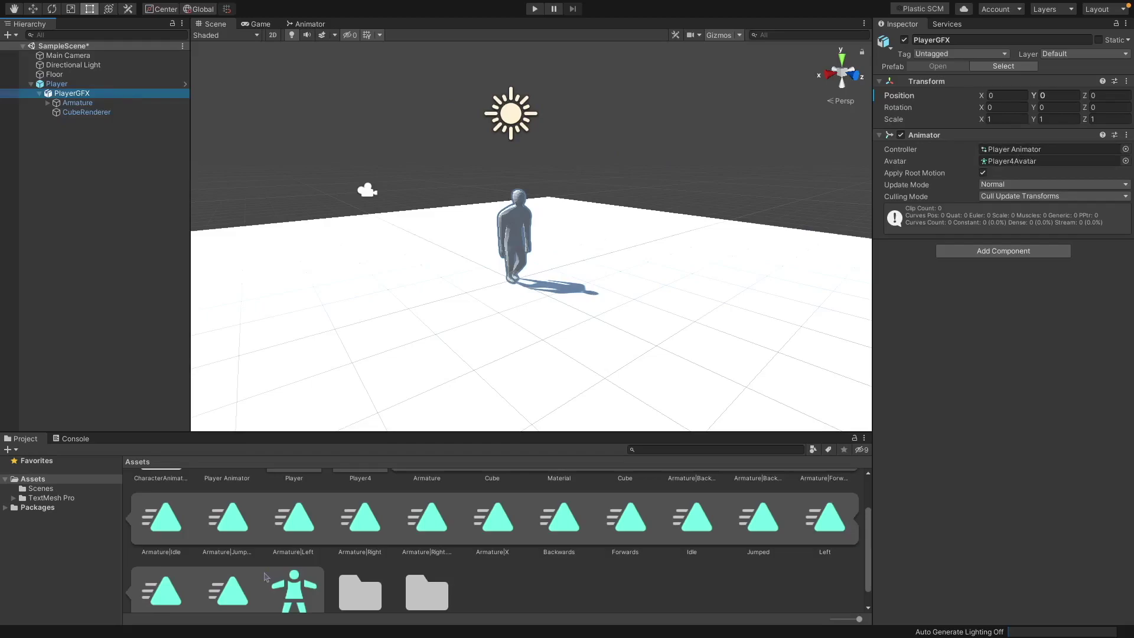
{"action": "scroll", "coordinate": [295, 588], "scroll_direction": "down", "scroll_amount": 1}
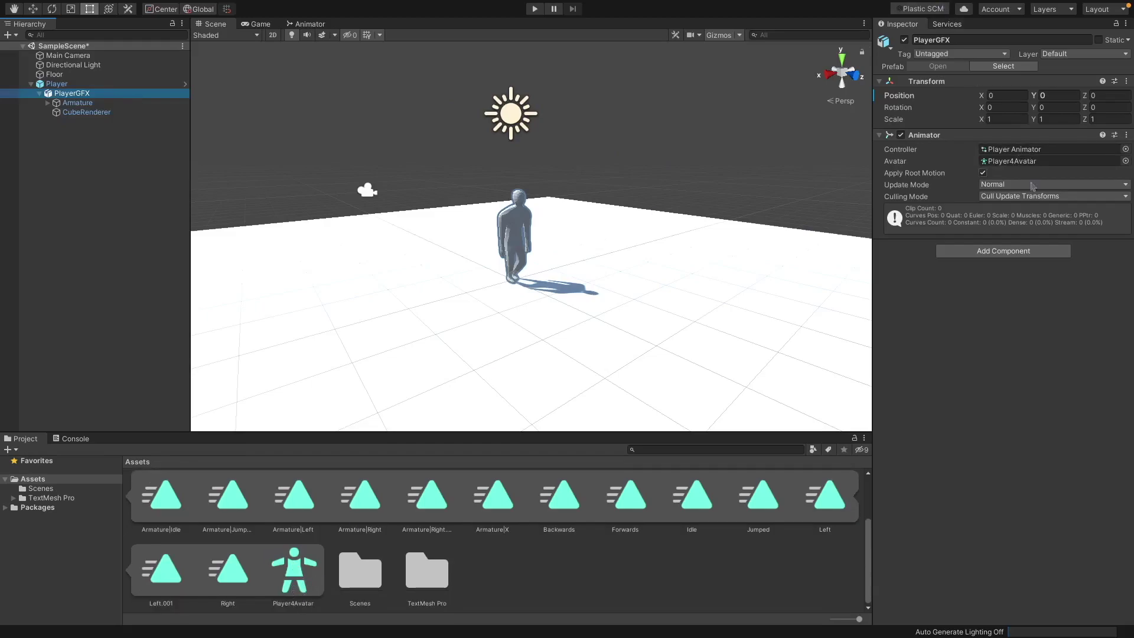
{"action": "scroll", "coordinate": [397, 498], "scroll_direction": "up", "scroll_amount": 3}
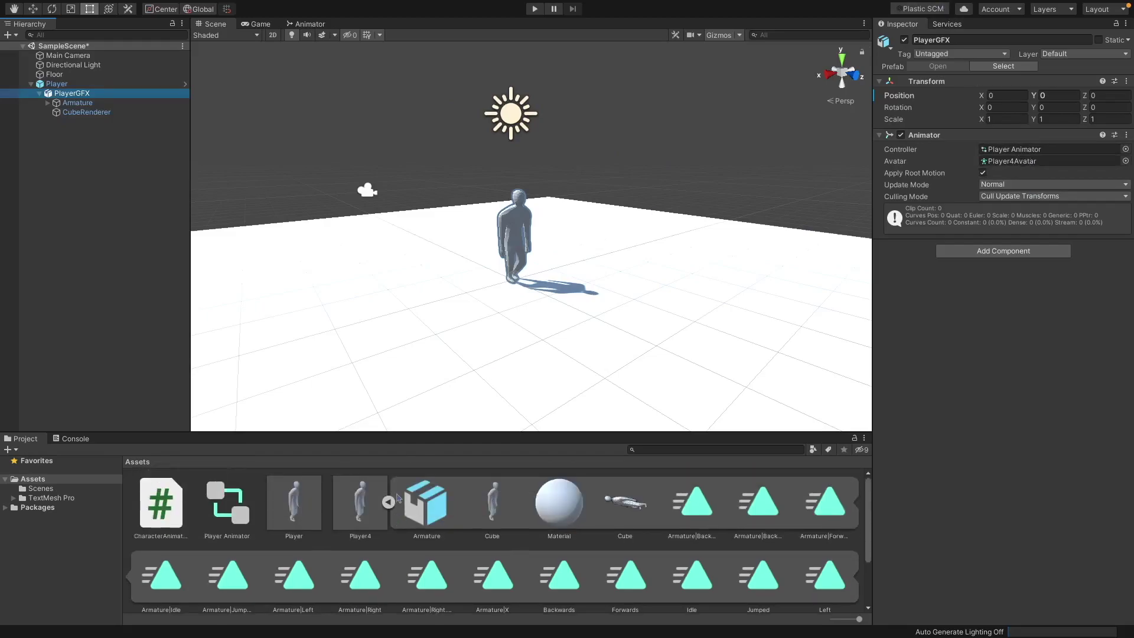
{"action": "left_click", "coordinate": [388, 502]}
- Examine PlayerGFX's Armature bones and CubeRenderer, including the Hips and Spine, and review the parent Player object's components
{"action": "left_click", "coordinate": [98, 104]}
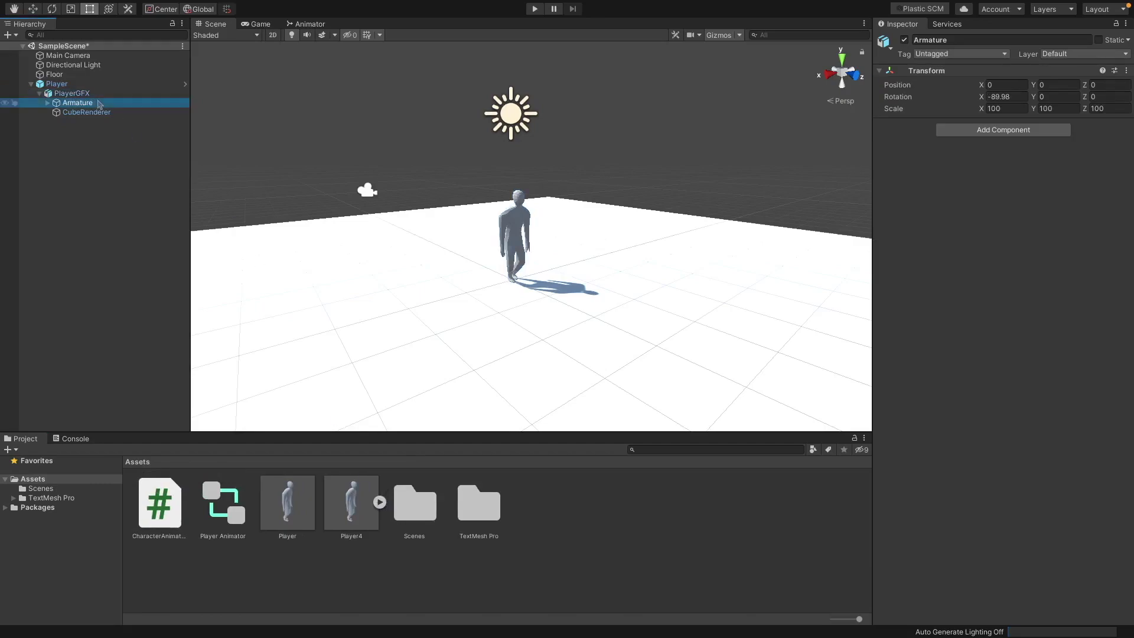
{"action": "key", "text": "Down"}
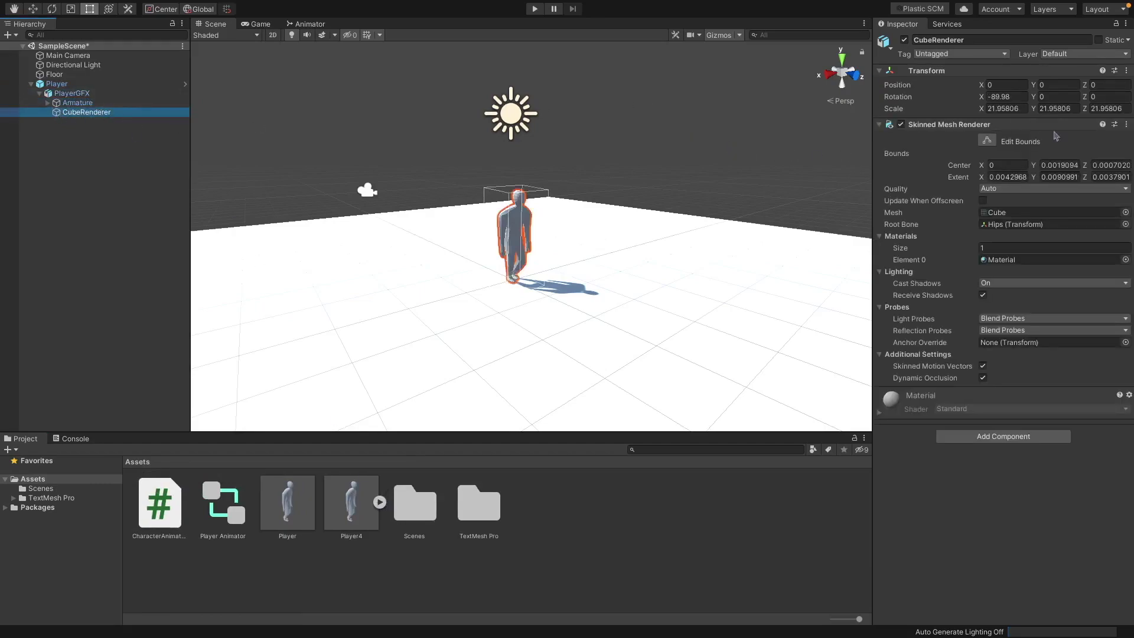
{"action": "left_click", "coordinate": [48, 103]}
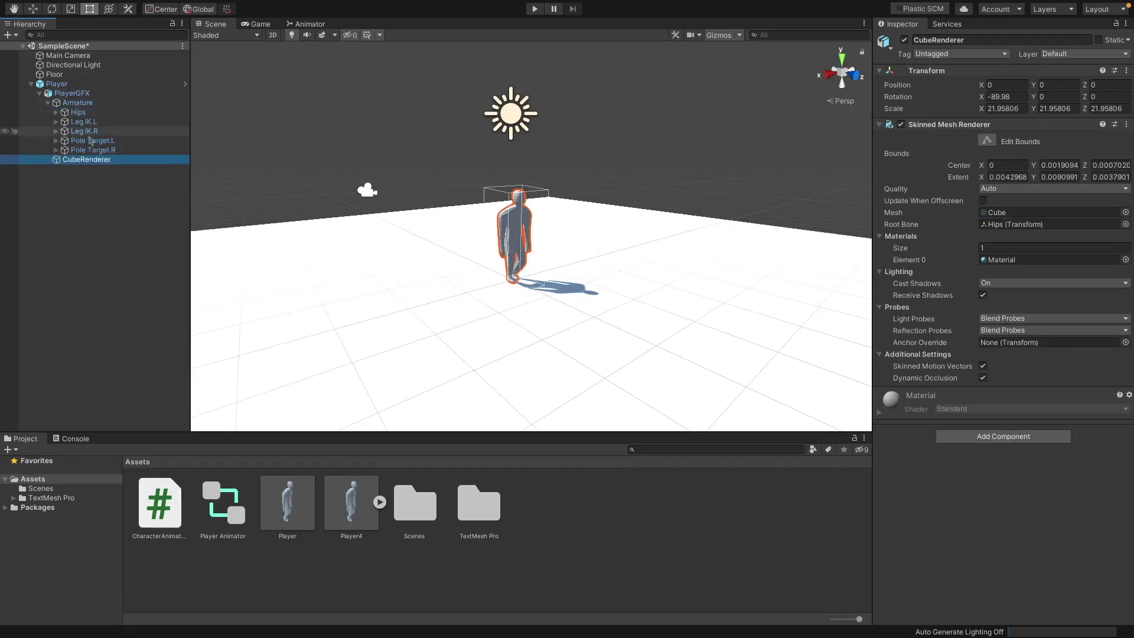
{"action": "left_click", "coordinate": [56, 112]}
{"action": "left_click", "coordinate": [65, 121]}
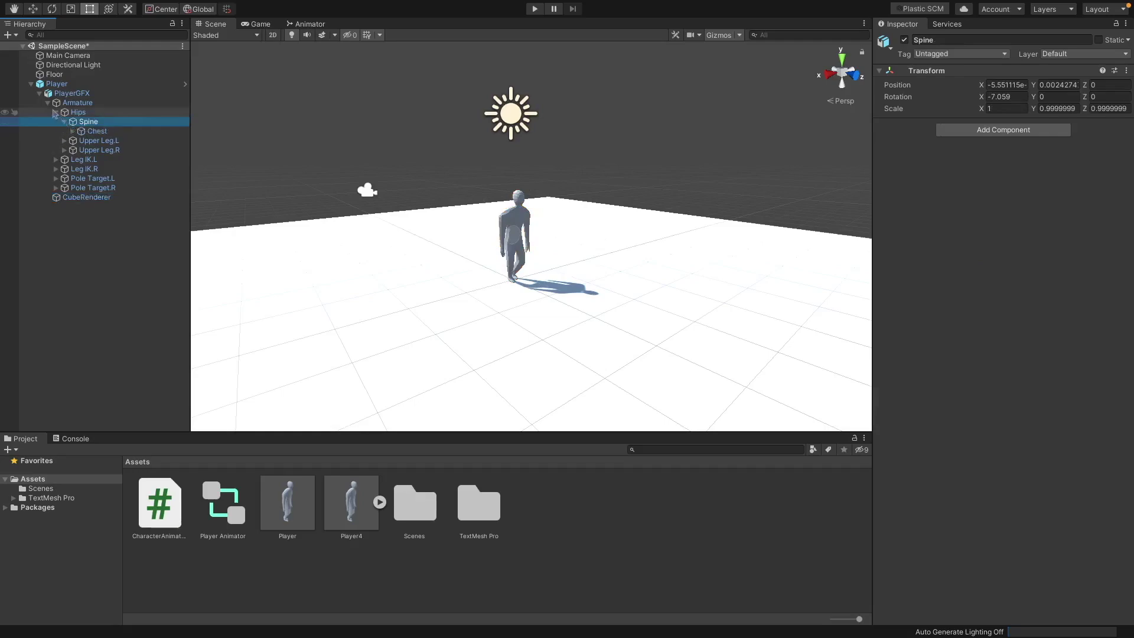
{"action": "left_click", "coordinate": [56, 112]}
{"action": "left_click", "coordinate": [48, 103]}
{"action": "left_click", "coordinate": [70, 94]}
{"action": "left_click", "coordinate": [80, 84]}
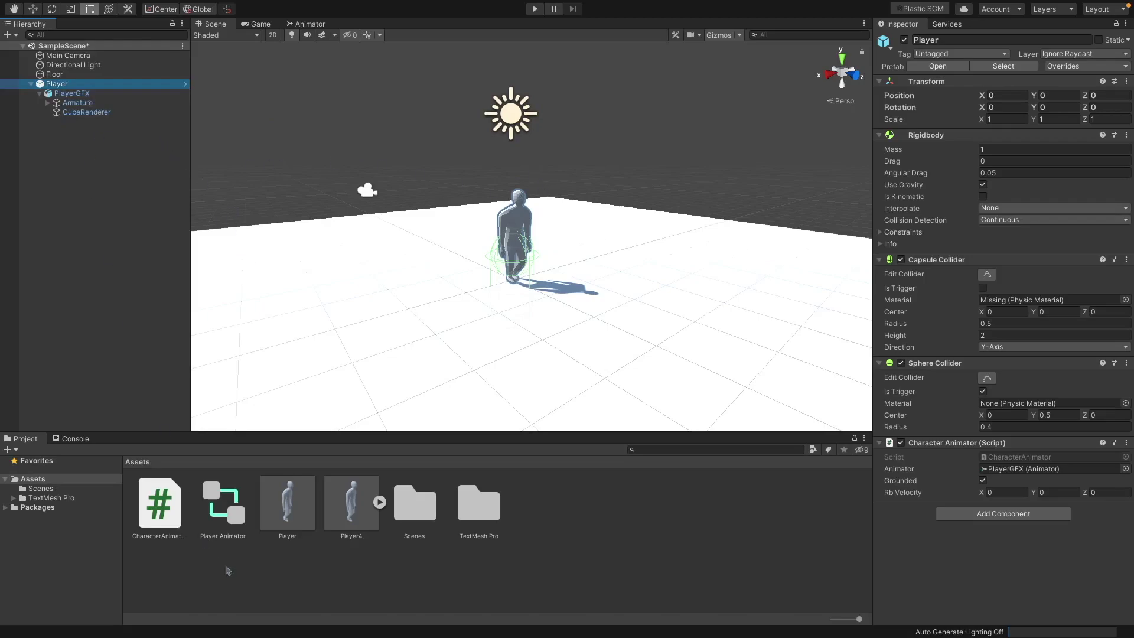
- Open the Player Animator controller's state graph in the Animator window
{"action": "double_click", "coordinate": [226, 502]}
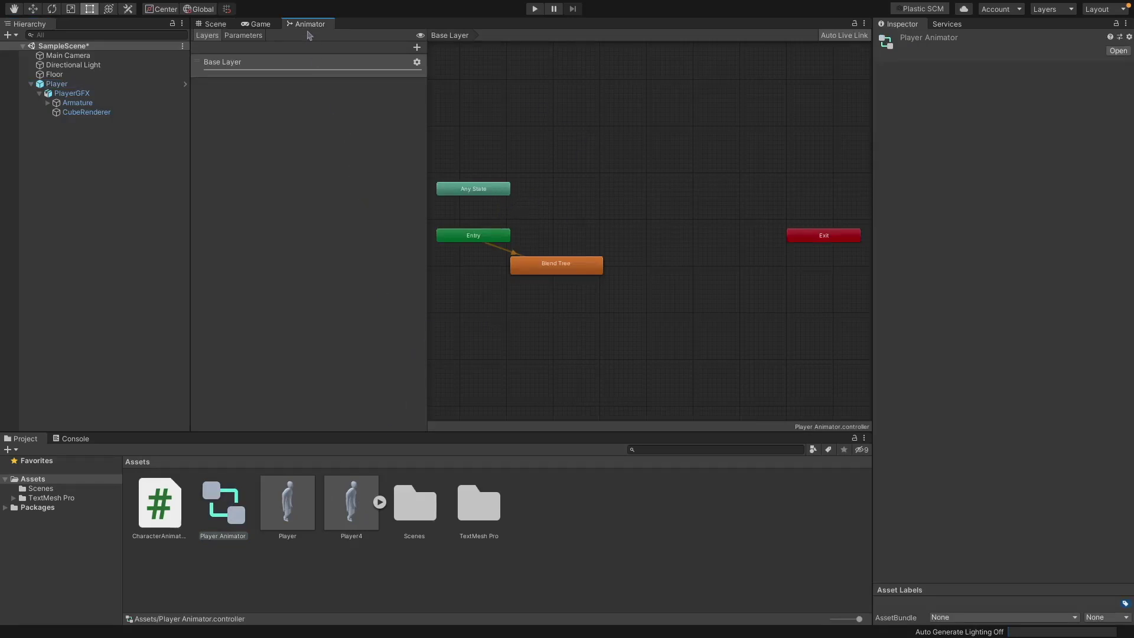
{"action": "left_click", "coordinate": [275, 6]}
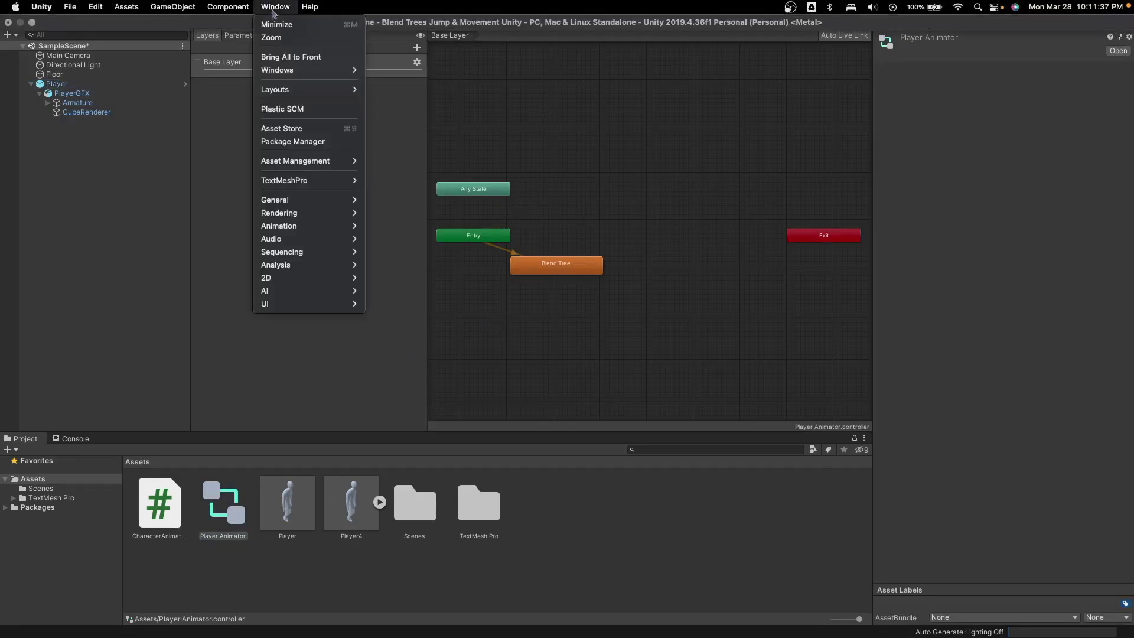
{"action": "mouse_move", "coordinate": [348, 226]}
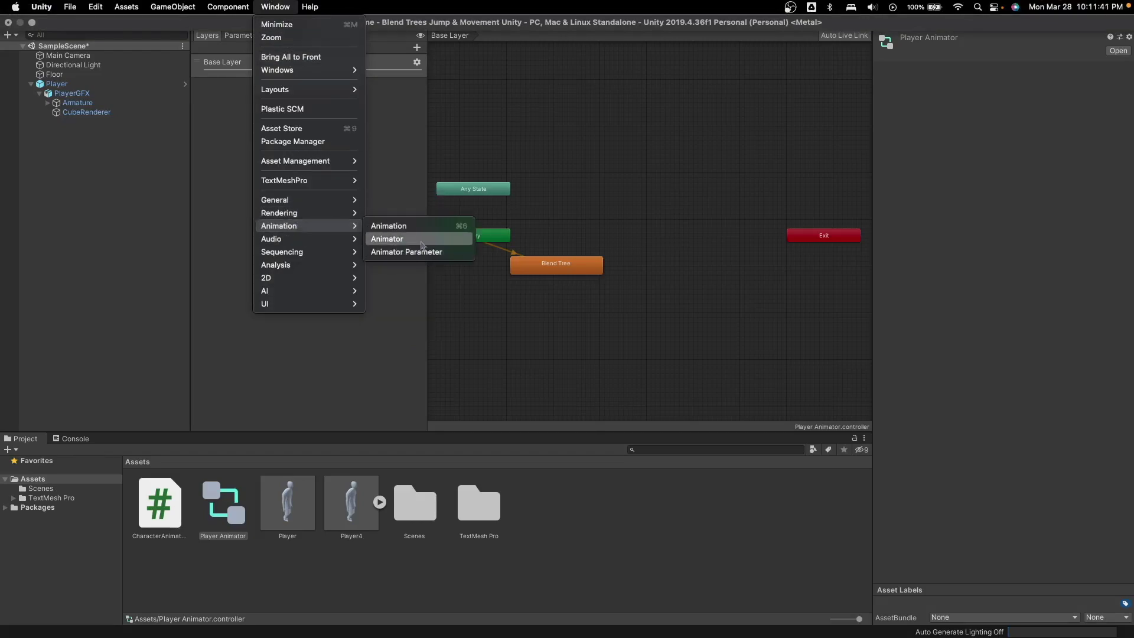
{"action": "left_click", "coordinate": [372, 516]}
- Look through the animation clips contained in the Player4 model and show its import settings
{"action": "left_click", "coordinate": [379, 502]}
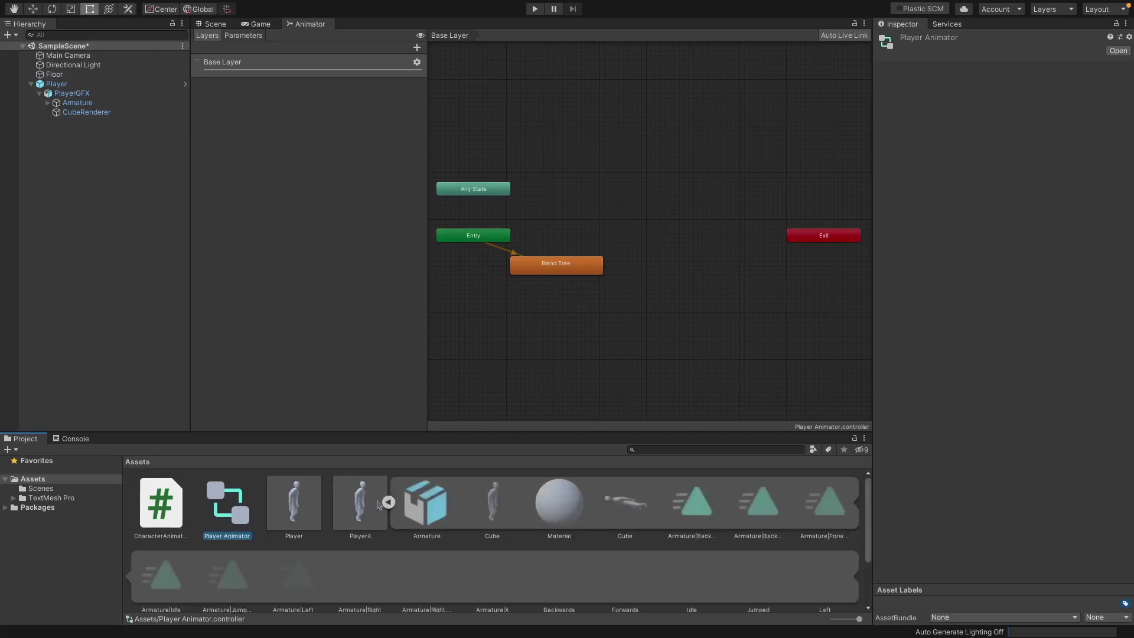
{"action": "scroll", "coordinate": [379, 505], "scroll_direction": "down", "scroll_amount": 1}
{"action": "scroll", "coordinate": [378, 499], "scroll_direction": "down", "scroll_amount": 1}
{"action": "scroll", "coordinate": [364, 499], "scroll_direction": "down", "scroll_amount": 2}
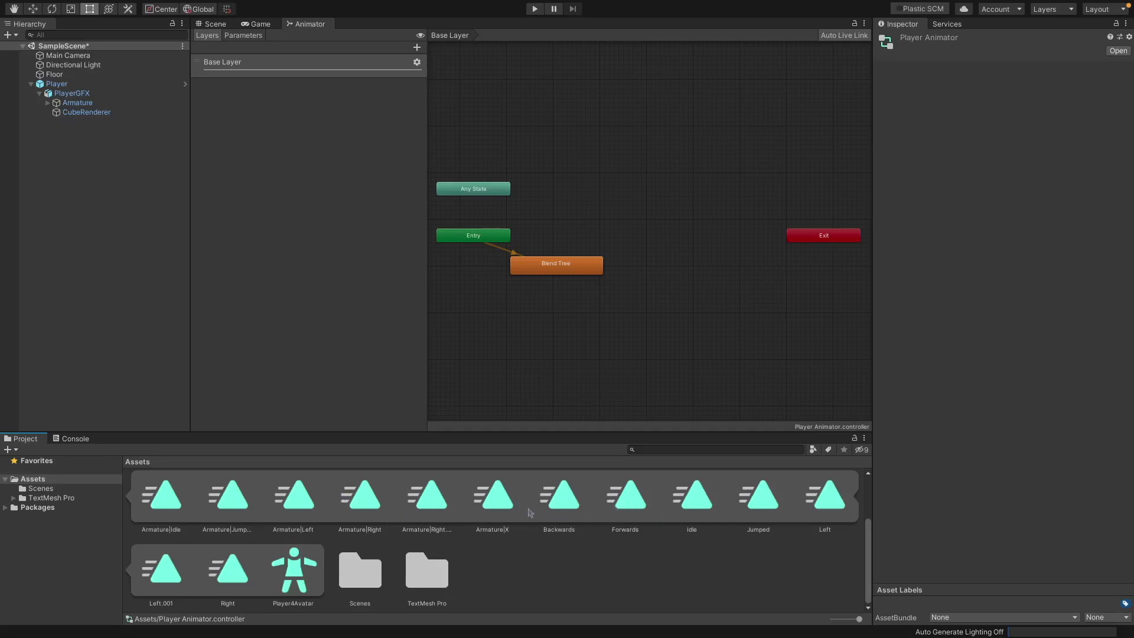
{"action": "scroll", "coordinate": [611, 523], "scroll_direction": "up", "scroll_amount": 3}
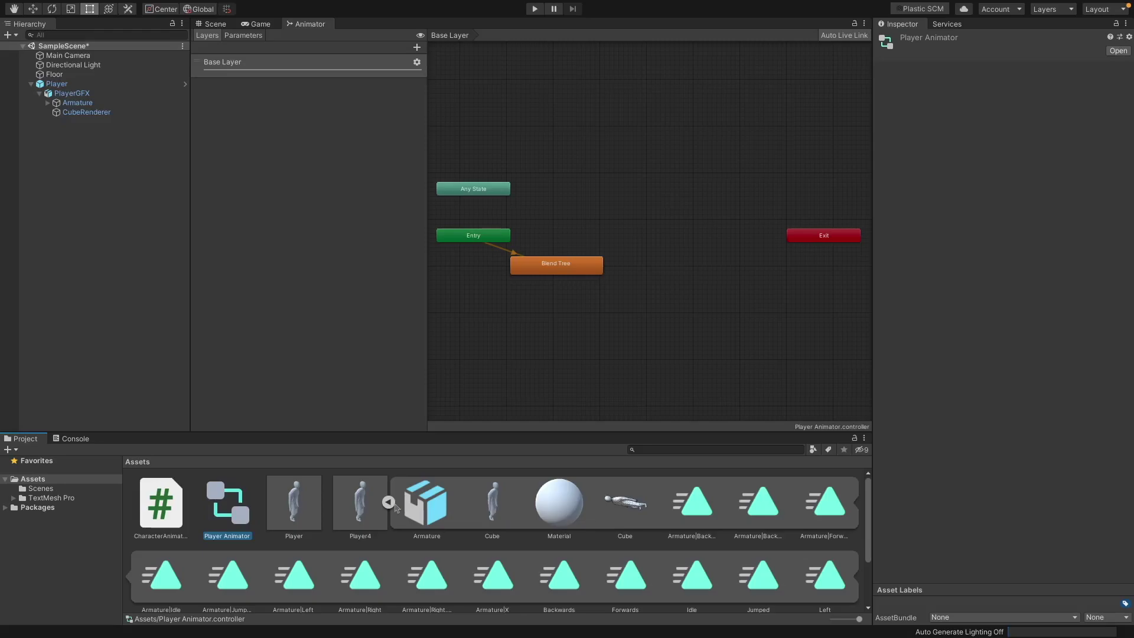
{"action": "left_click", "coordinate": [360, 505]}
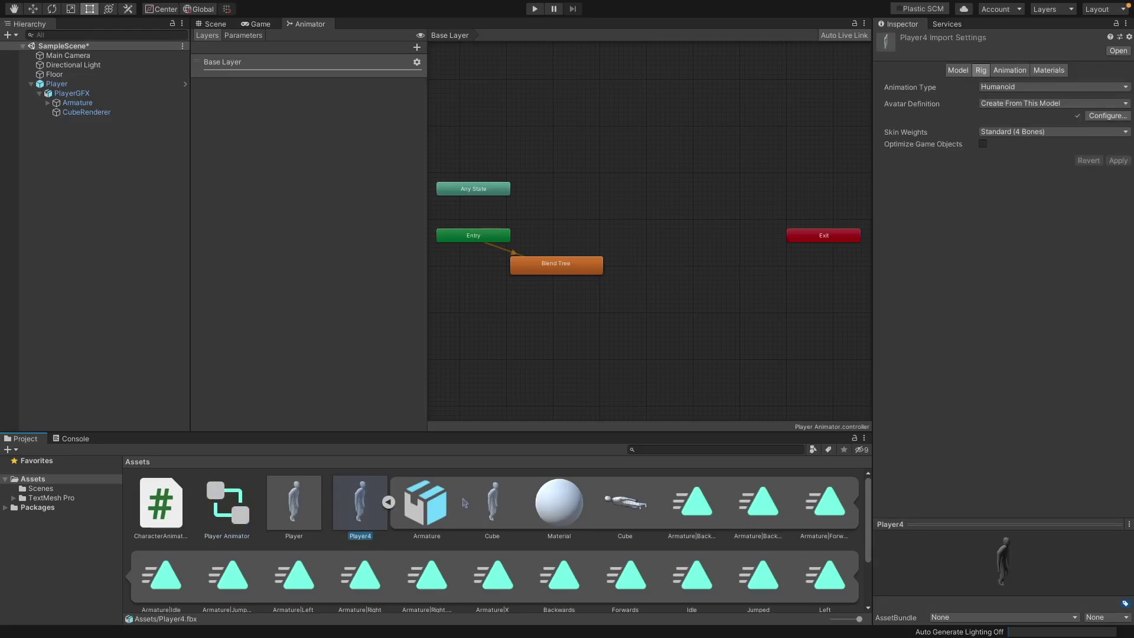
{"action": "left_click", "coordinate": [390, 502]}
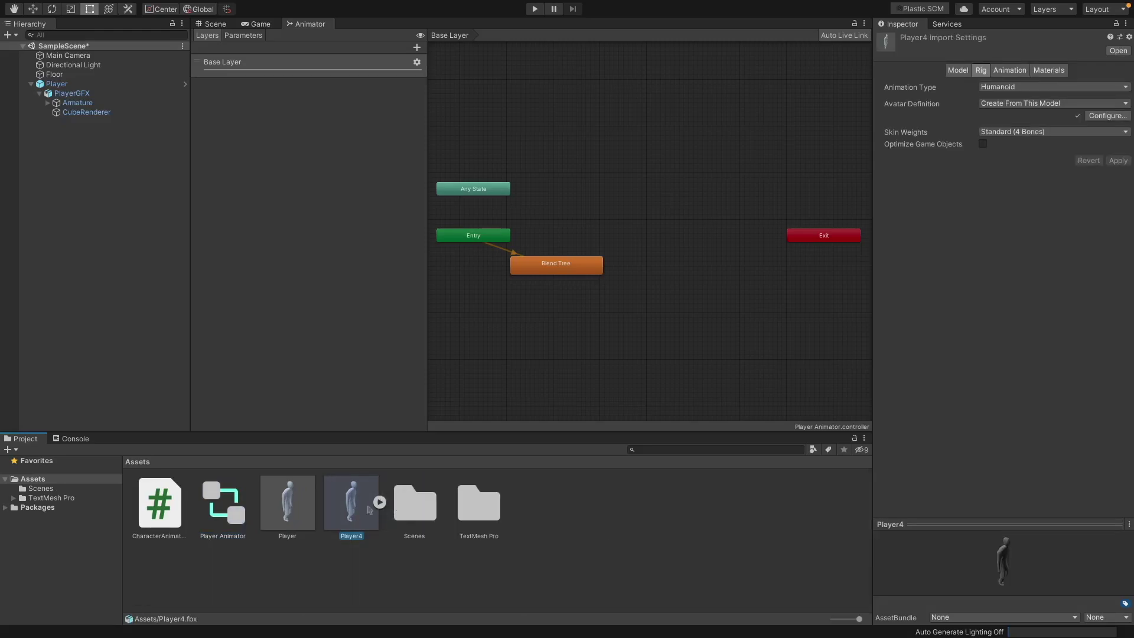
- Examine the Entry state and the options for creating a new state in the Base Layer graph
{"action": "scroll", "coordinate": [540, 215], "scroll_direction": "up", "scroll_amount": 2}
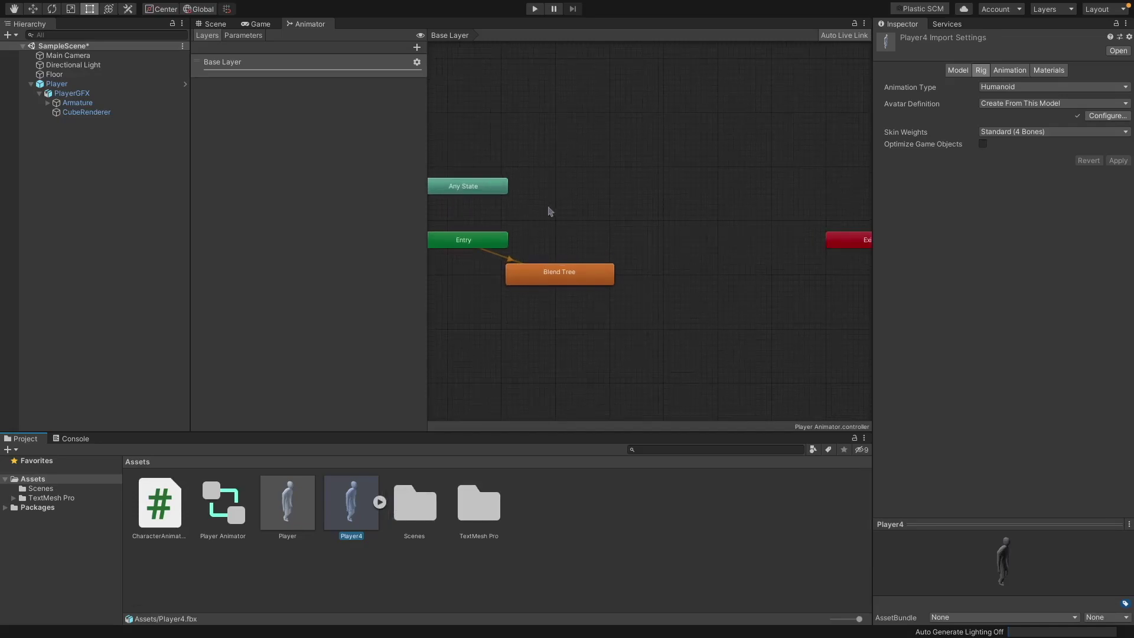
{"action": "left_click", "coordinate": [505, 234]}
{"action": "right_click", "coordinate": [480, 237]}
{"action": "right_click", "coordinate": [564, 242]}
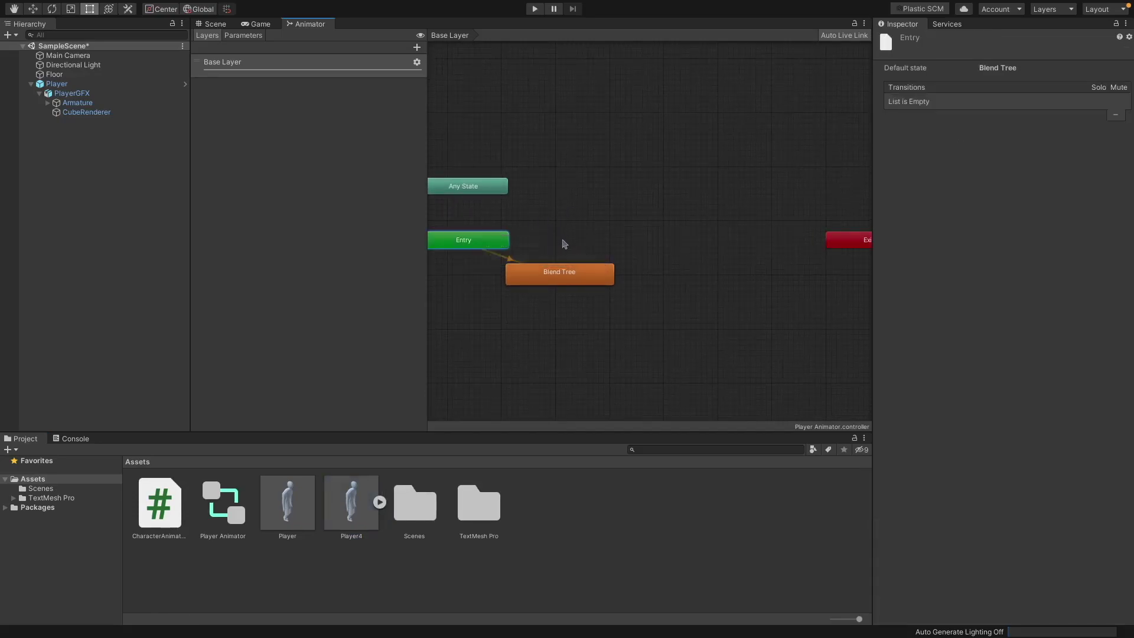
{"action": "right_click", "coordinate": [564, 242]}
{"action": "mouse_move", "coordinate": [602, 253]}
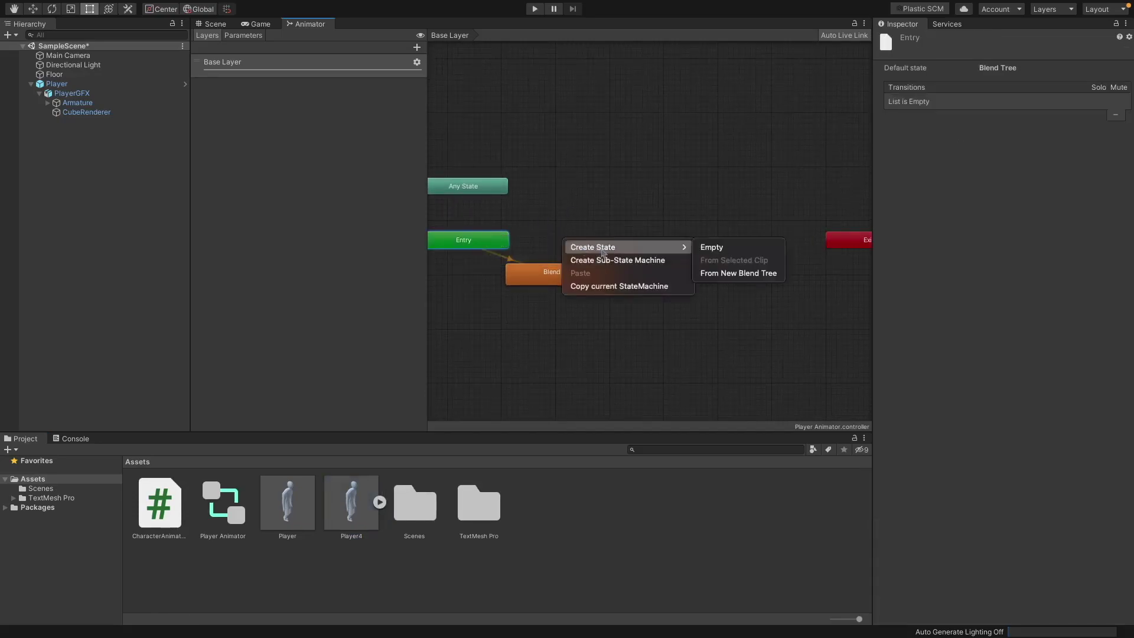
{"action": "left_click", "coordinate": [647, 188]}
- Open the Blend Tree state and set its blend type to 2D Simple Directional with Yaxis as the second parameter
{"action": "left_click", "coordinate": [562, 275]}
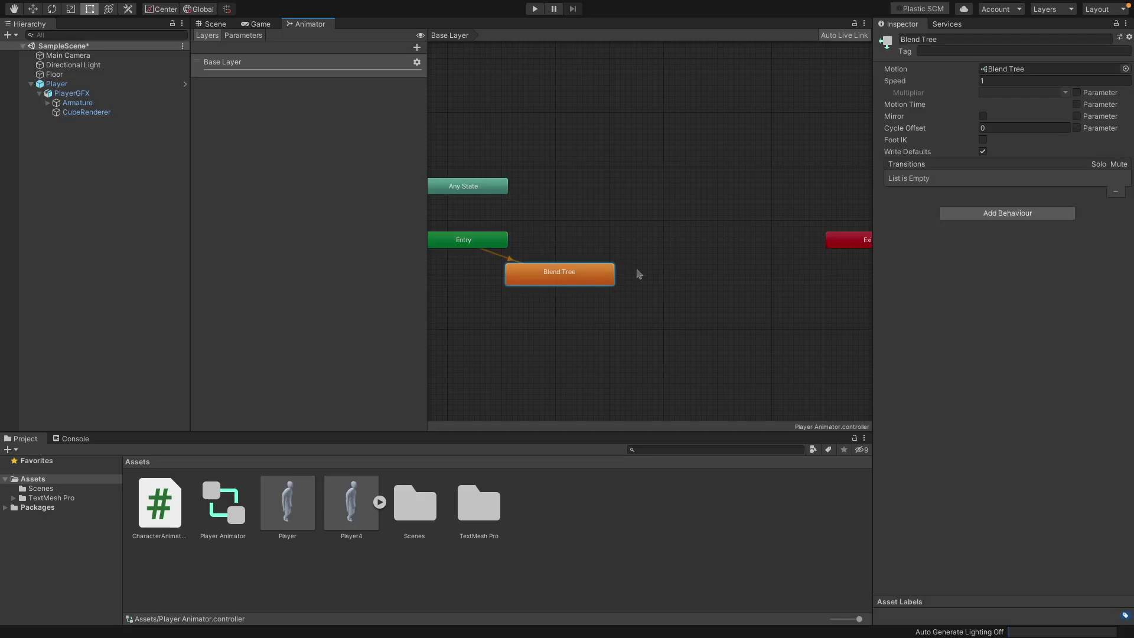
{"action": "double_click", "coordinate": [559, 278]}
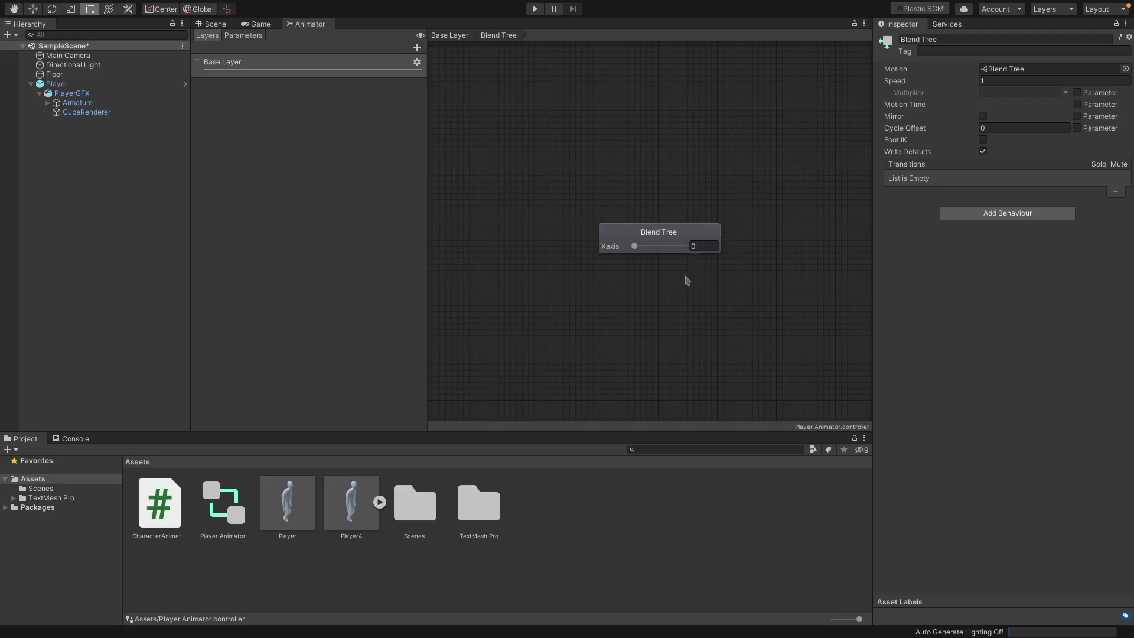
{"action": "left_click", "coordinate": [670, 238]}
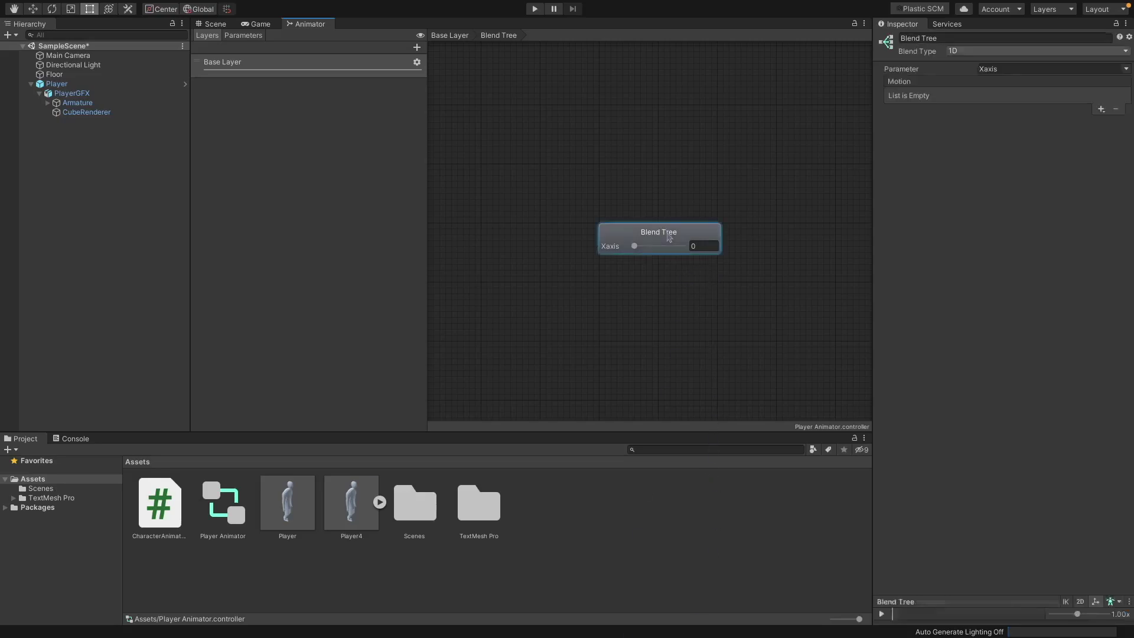
{"action": "left_click", "coordinate": [1013, 52]}
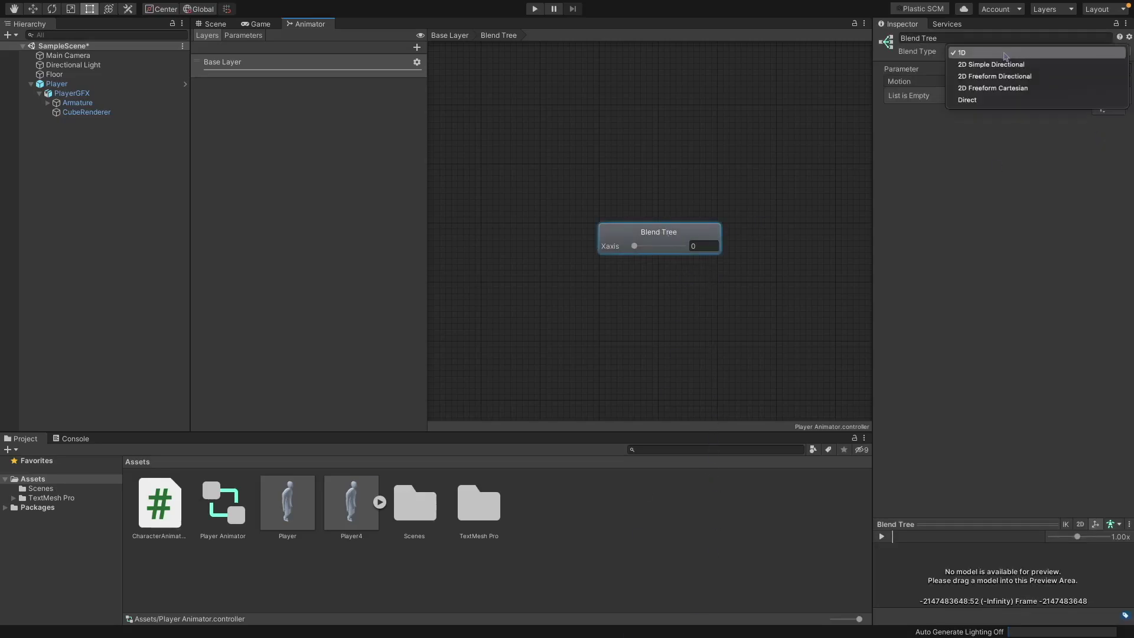
{"action": "left_click", "coordinate": [1019, 66]}
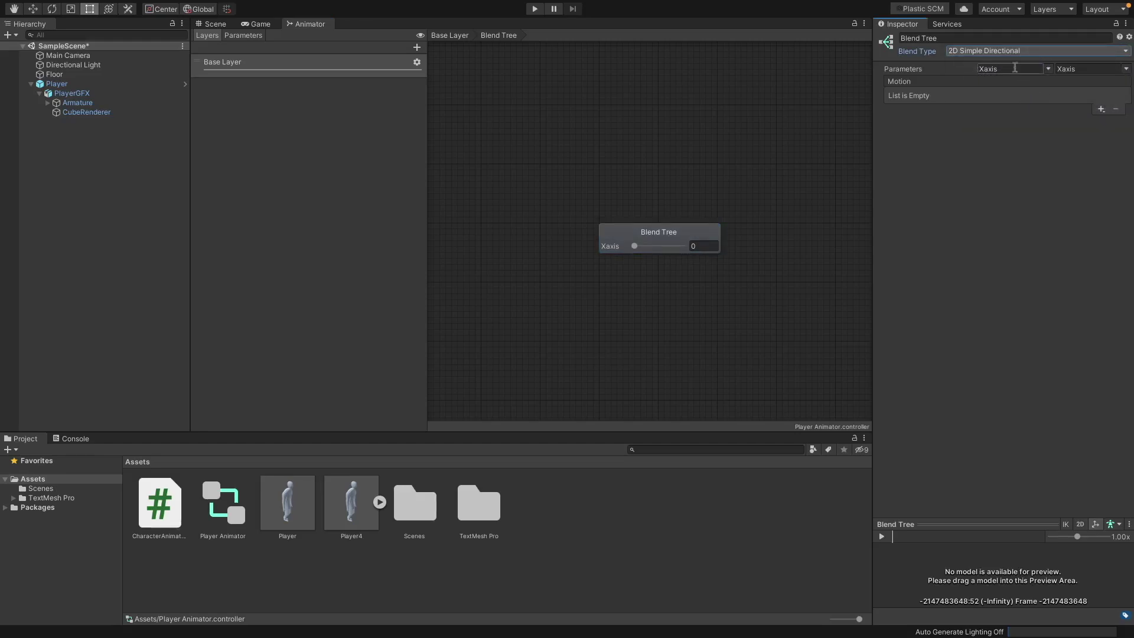
{"action": "left_click", "coordinate": [1088, 69]}
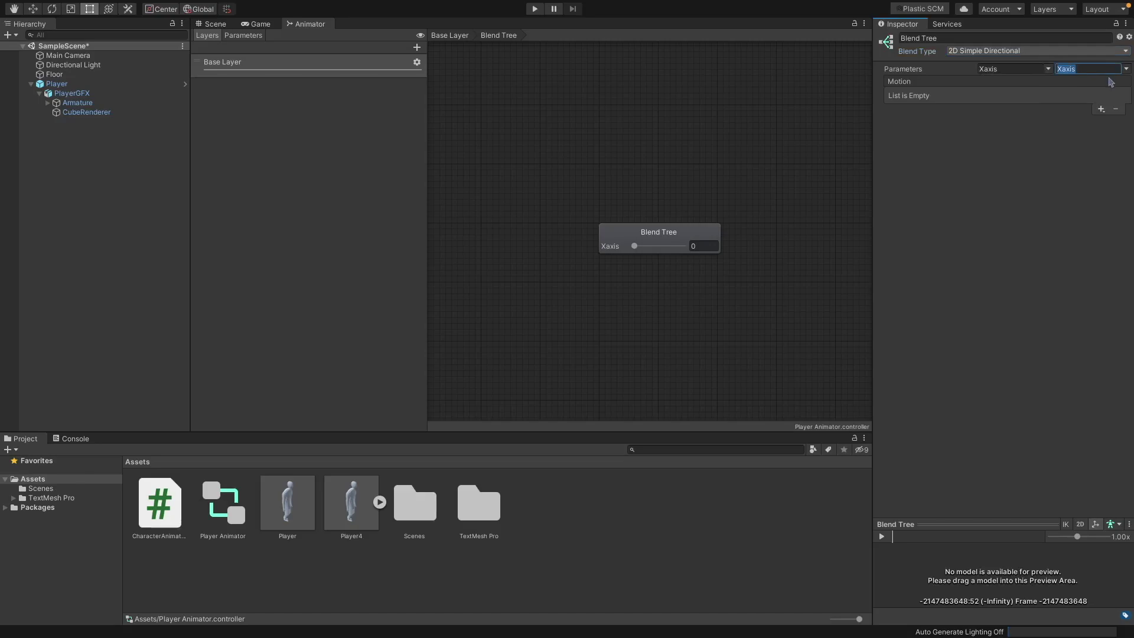
{"action": "left_click", "coordinate": [1126, 69]}
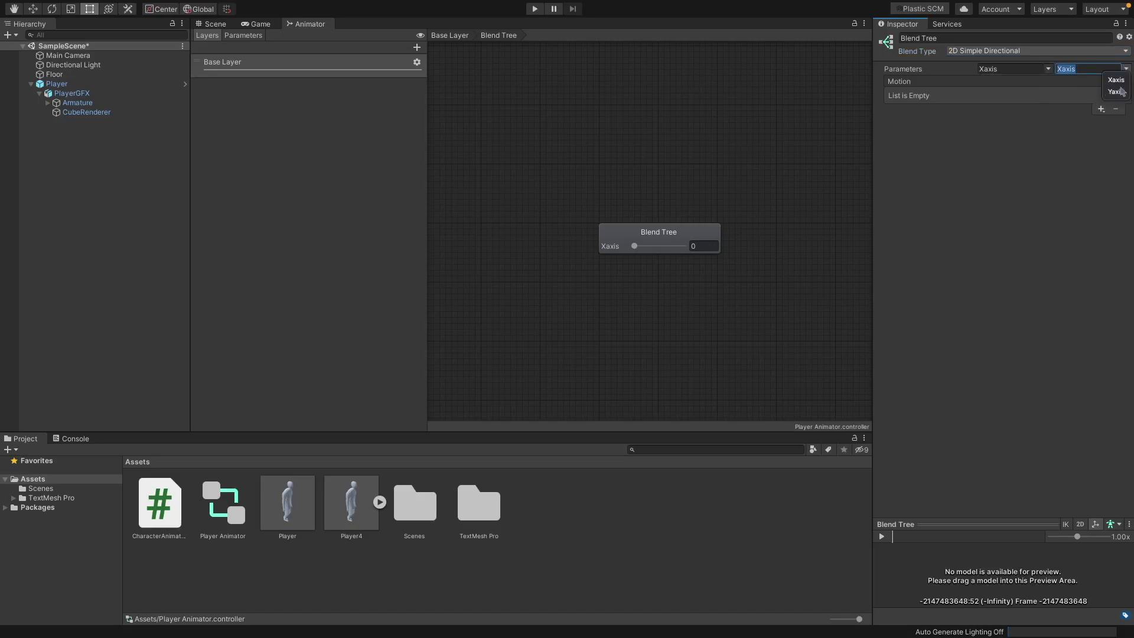
{"action": "left_click", "coordinate": [1115, 92]}
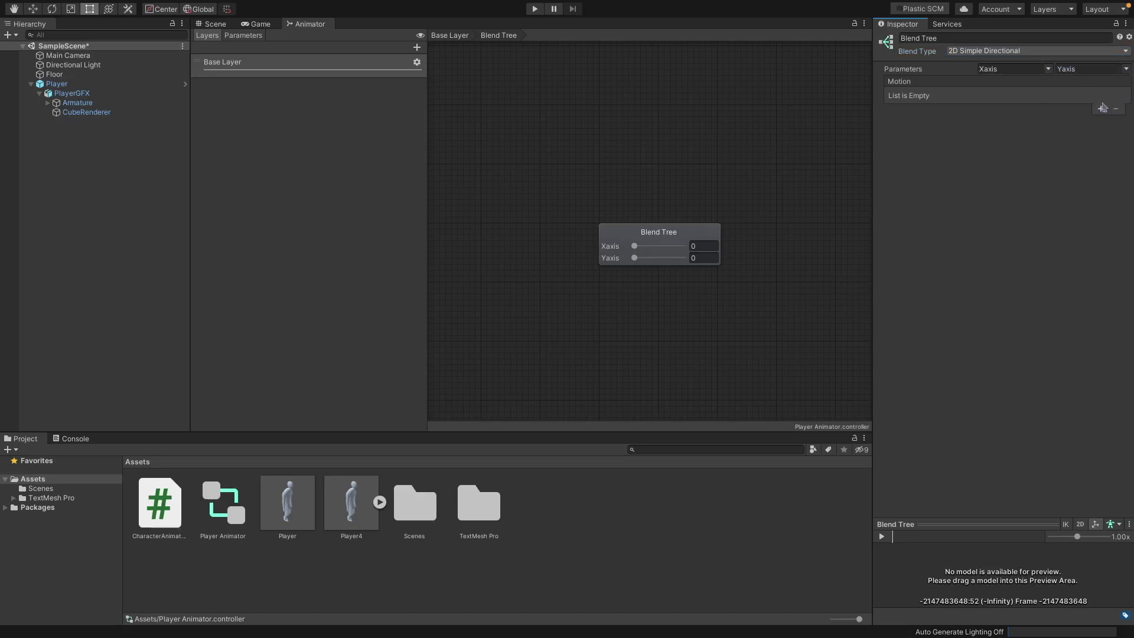
- Add five empty motion fields and one nested blend tree to the blend tree's motion list
{"action": "left_click", "coordinate": [1102, 108]}
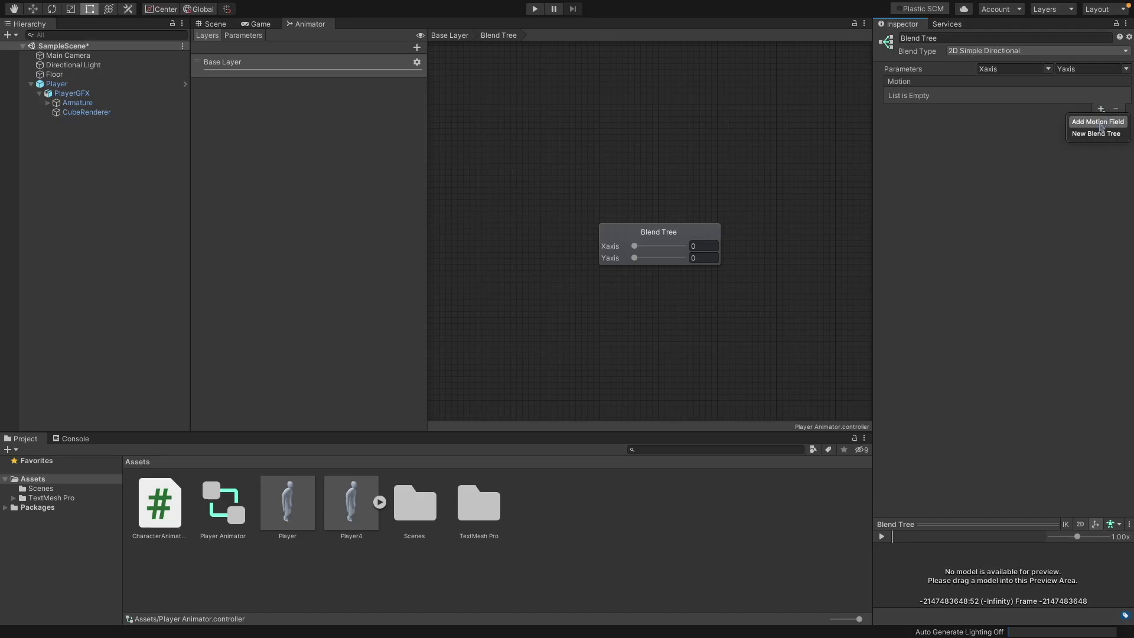
{"action": "left_click", "coordinate": [1098, 122]}
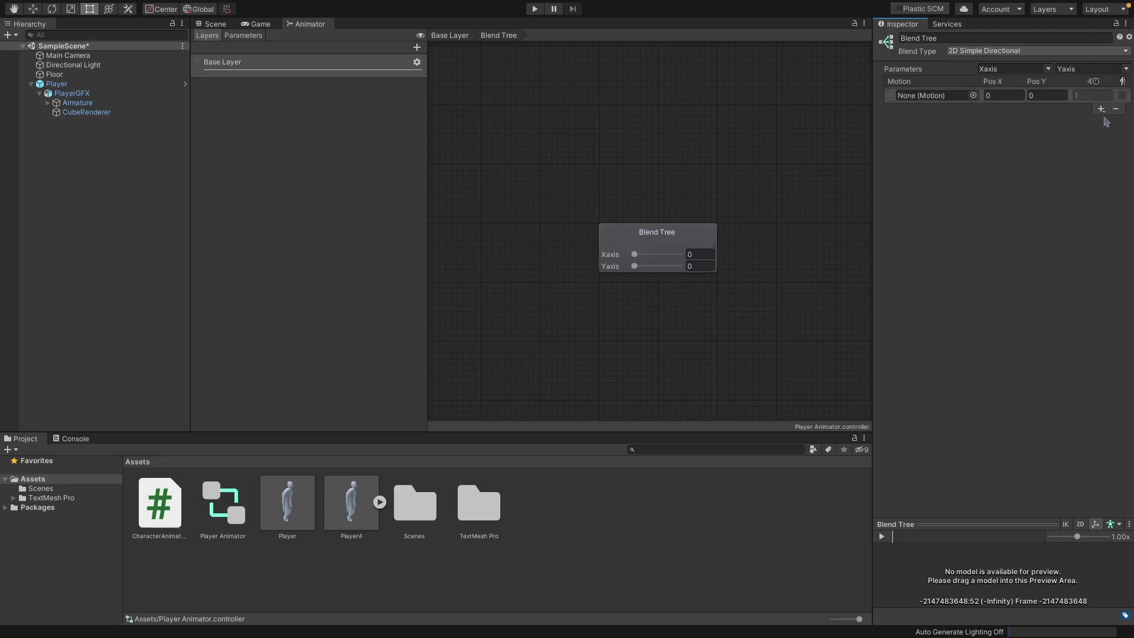
{"action": "left_click", "coordinate": [1102, 109]}
{"action": "left_click", "coordinate": [1104, 122]}
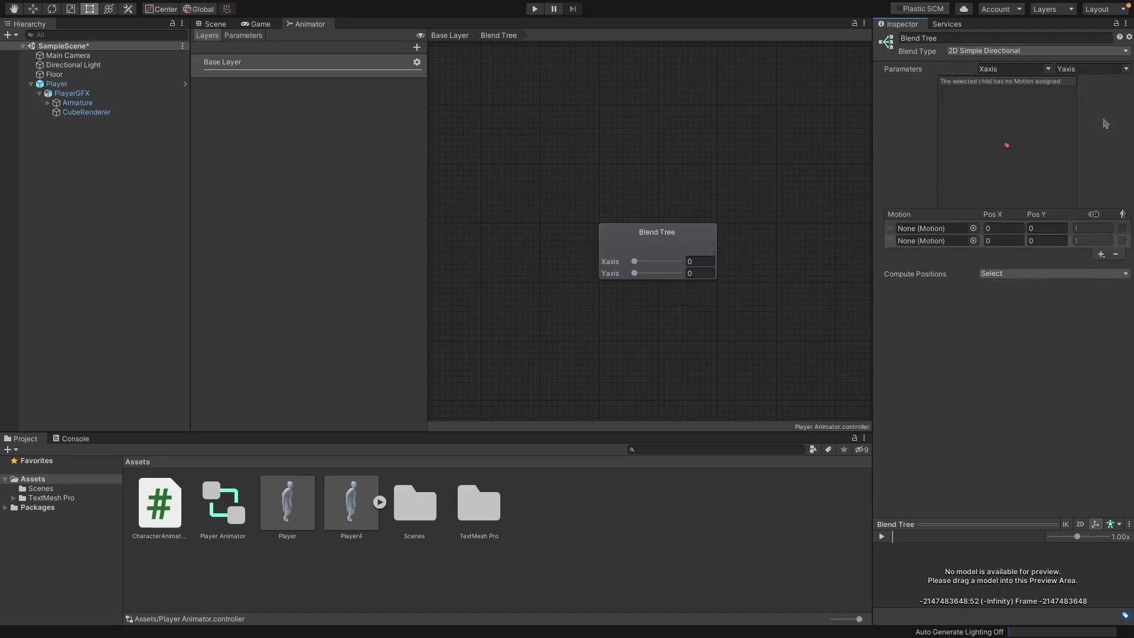
{"action": "left_click", "coordinate": [1101, 264]}
{"action": "left_click", "coordinate": [1102, 276]}
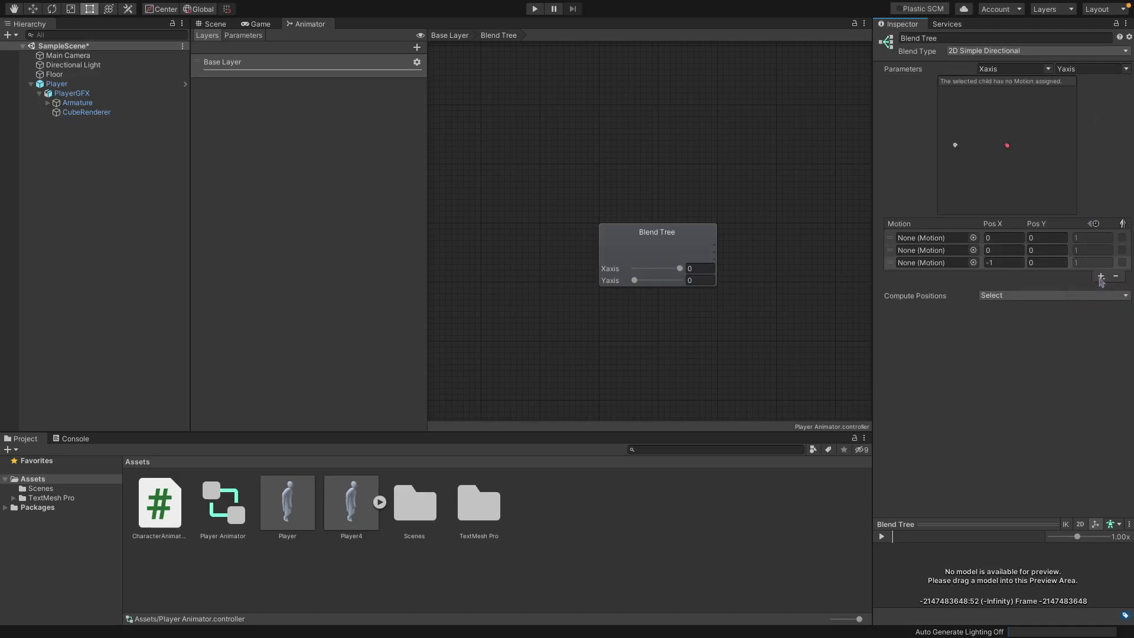
{"action": "left_click", "coordinate": [1101, 277]}
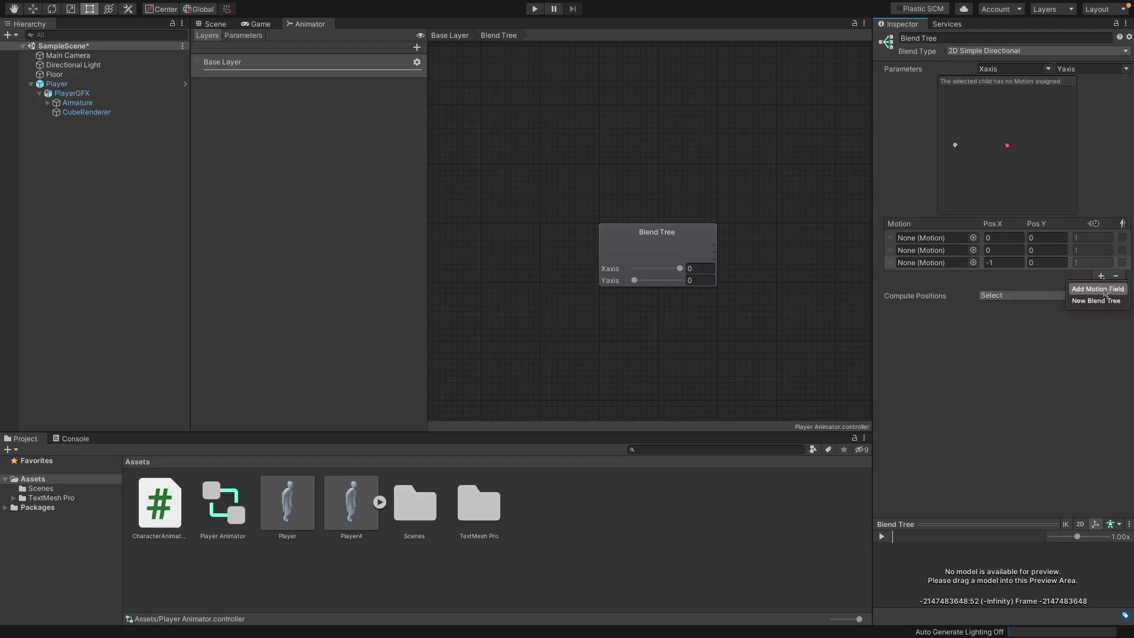
{"action": "left_click", "coordinate": [1101, 287]}
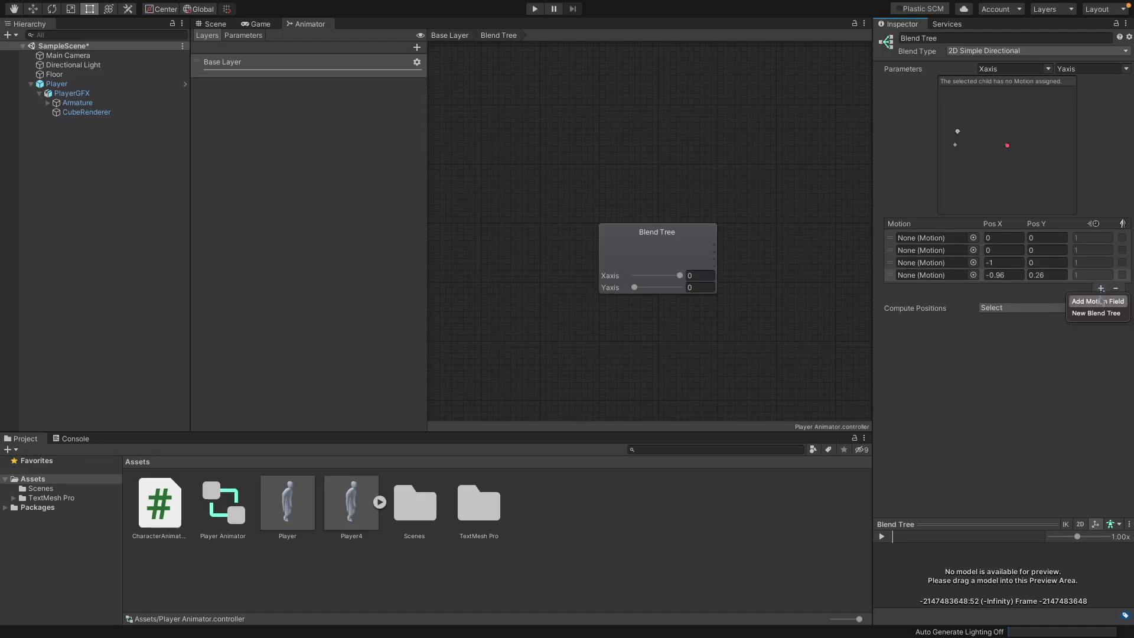
{"action": "left_click", "coordinate": [1102, 302]}
{"action": "left_click", "coordinate": [1102, 303]}
{"action": "left_click", "coordinate": [1105, 325]}
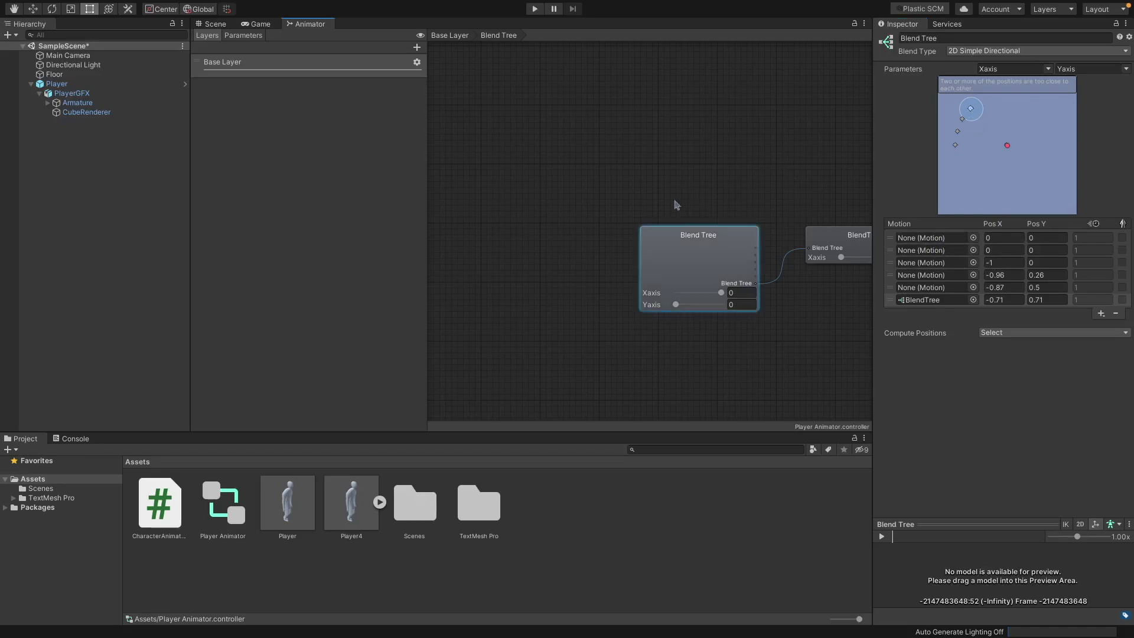
- Assign Player4's Forwards clip to the first motion field and add a second nested blend tree to the motion list
{"action": "middle_click_drag", "start_coordinate": [686, 197], "coordinate": [564, 222]}
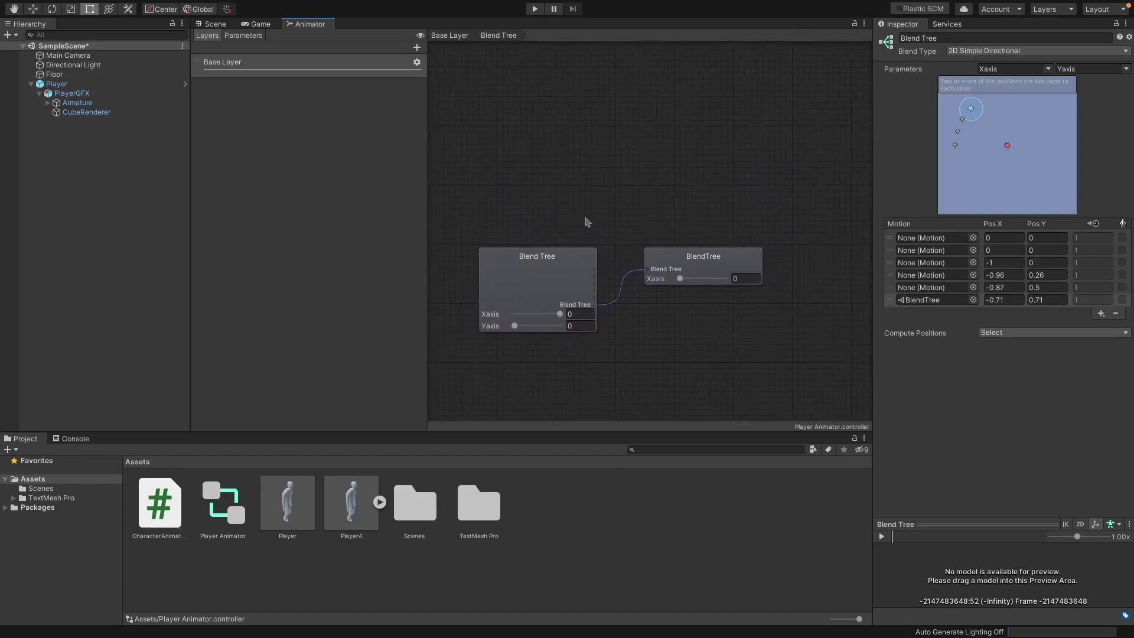
{"action": "left_click", "coordinate": [972, 240]}
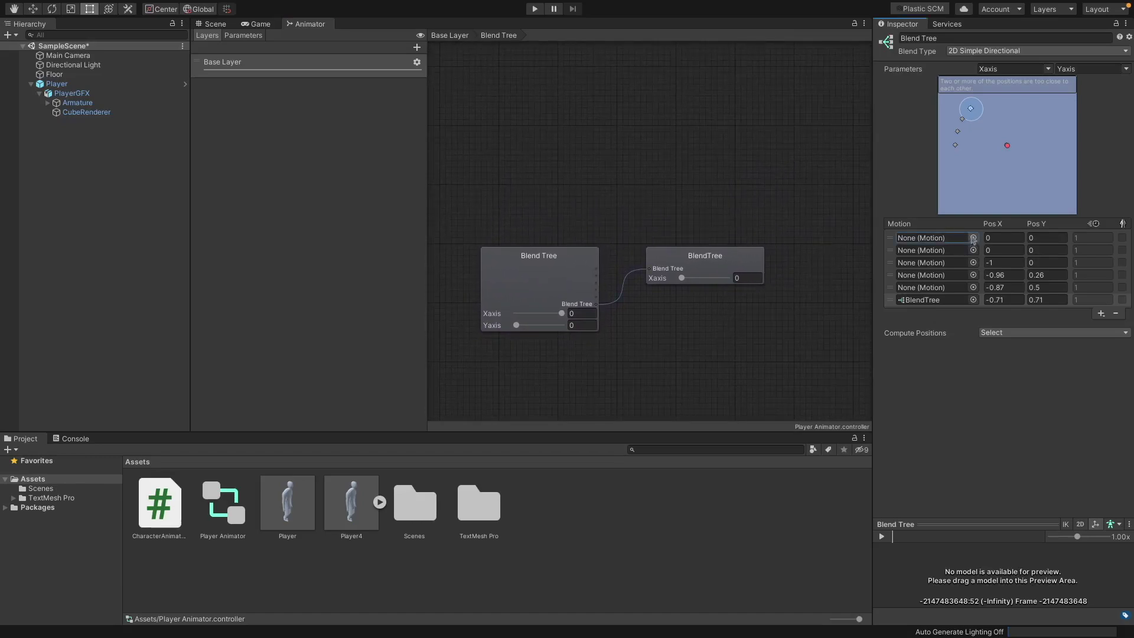
{"action": "left_click", "coordinate": [382, 502]}
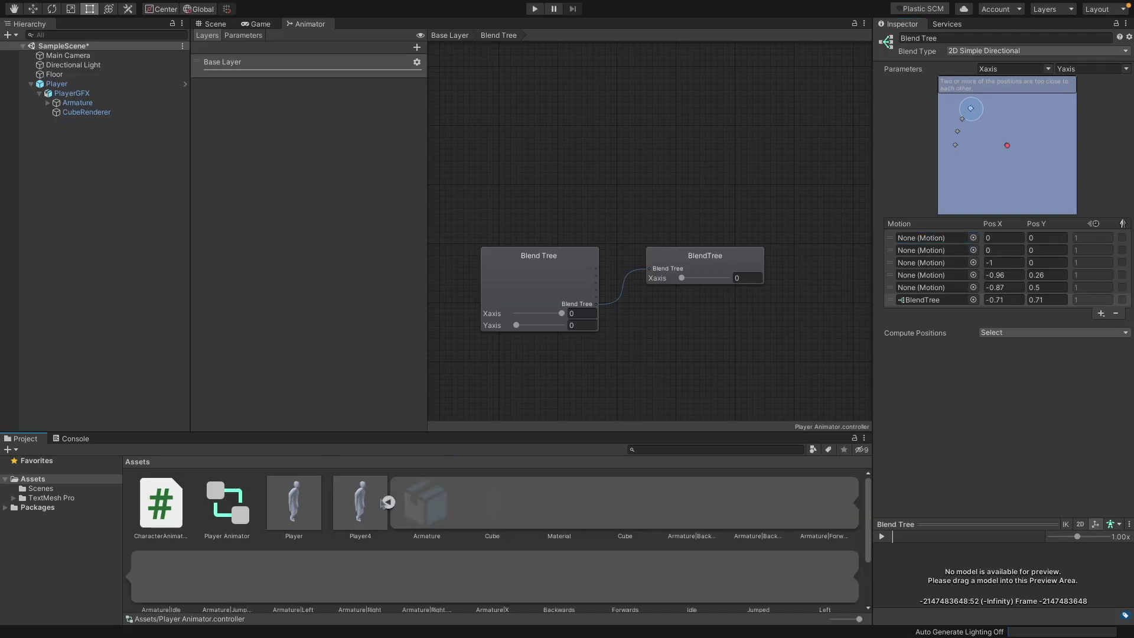
{"action": "scroll", "coordinate": [436, 510], "scroll_direction": "down", "scroll_amount": 3}
{"action": "scroll", "coordinate": [436, 511], "scroll_direction": "down", "scroll_amount": 1}
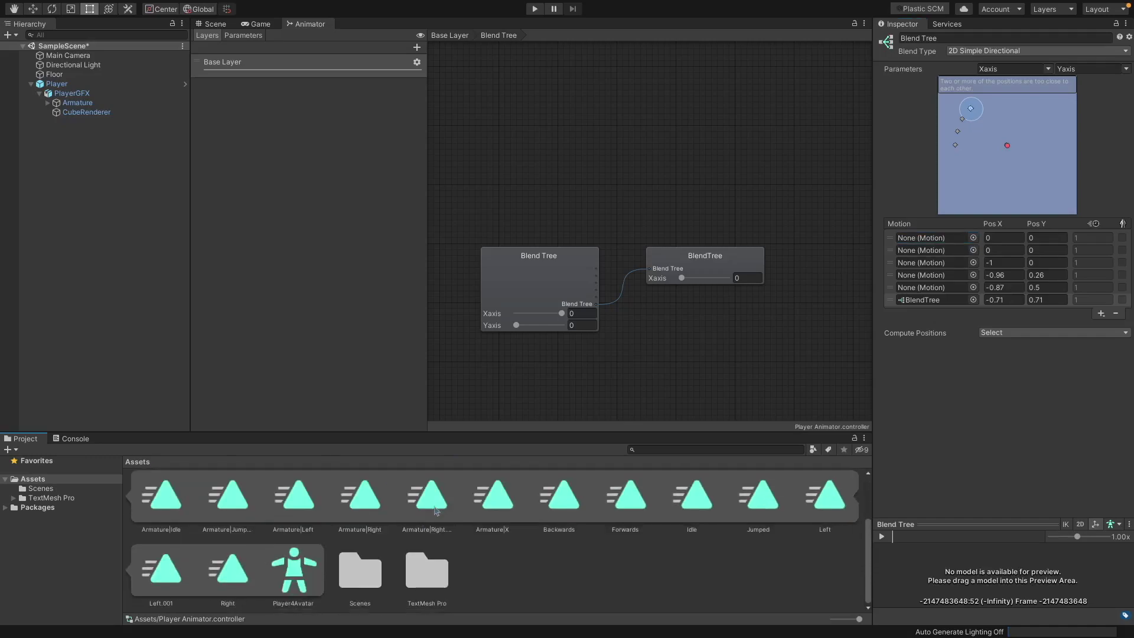
{"action": "left_click_drag", "start_coordinate": [625, 502], "coordinate": [934, 244]}
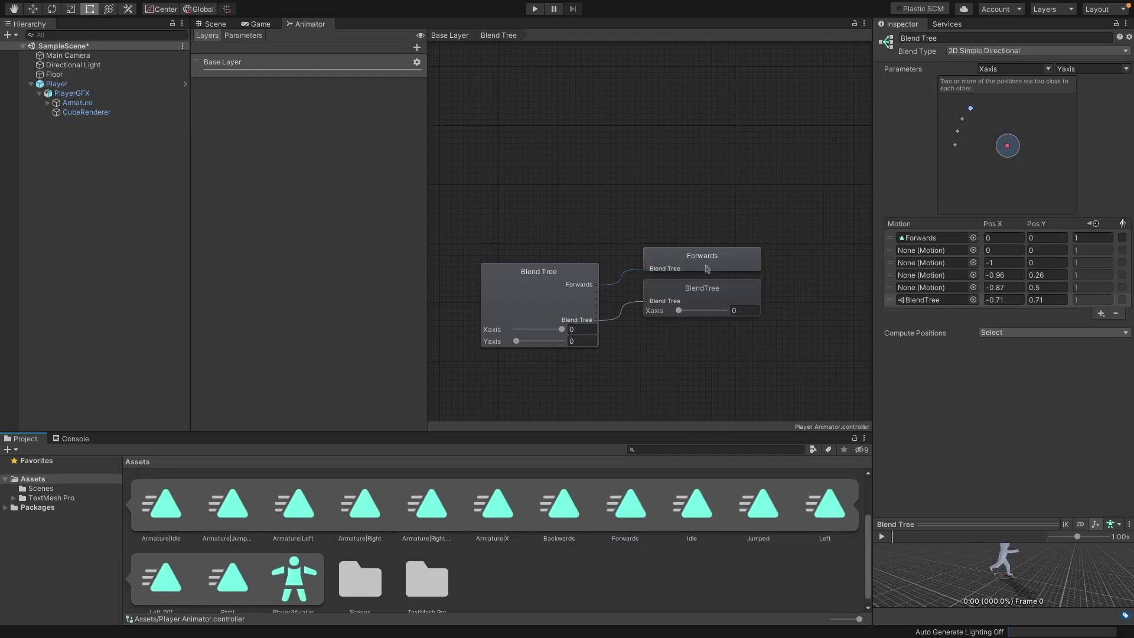
{"action": "left_click", "coordinate": [1101, 313]}
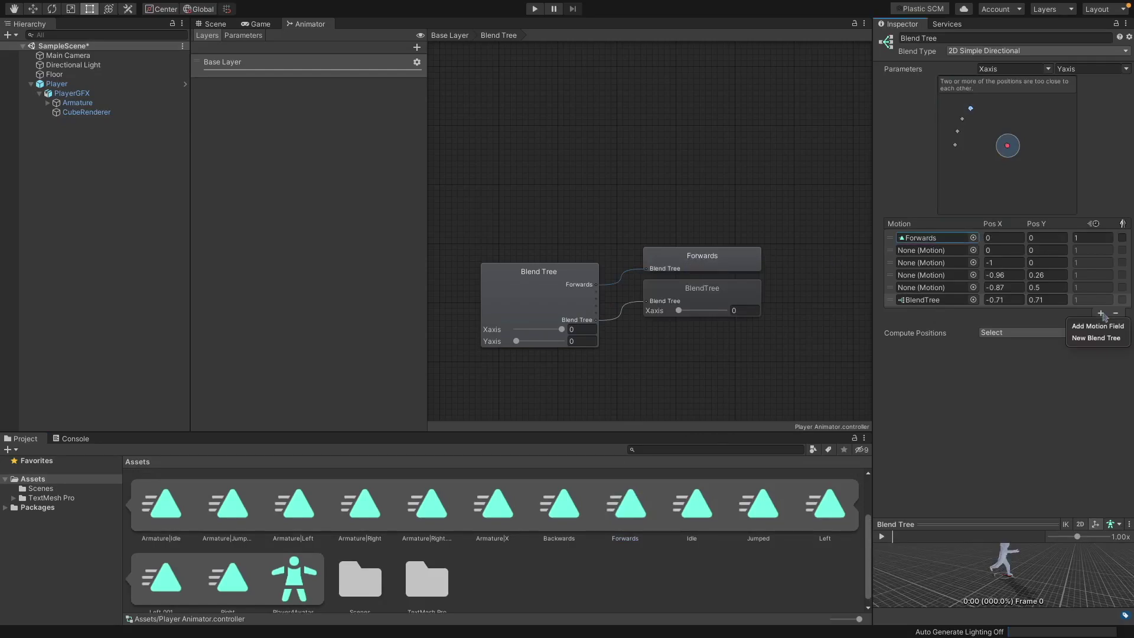
{"action": "left_click", "coordinate": [1105, 340]}
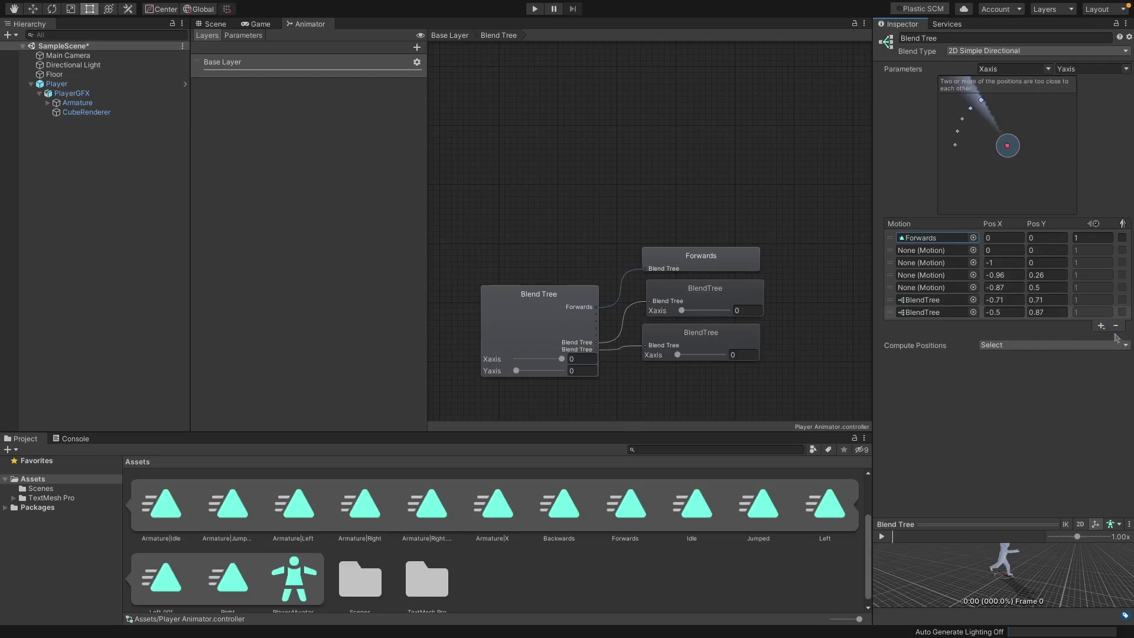
- Delete all entries from the blend tree's motion list, including the Forwards motion and both nested blend trees
{"action": "left_click", "coordinate": [1116, 325]}
{"action": "left_click", "coordinate": [601, 240]}
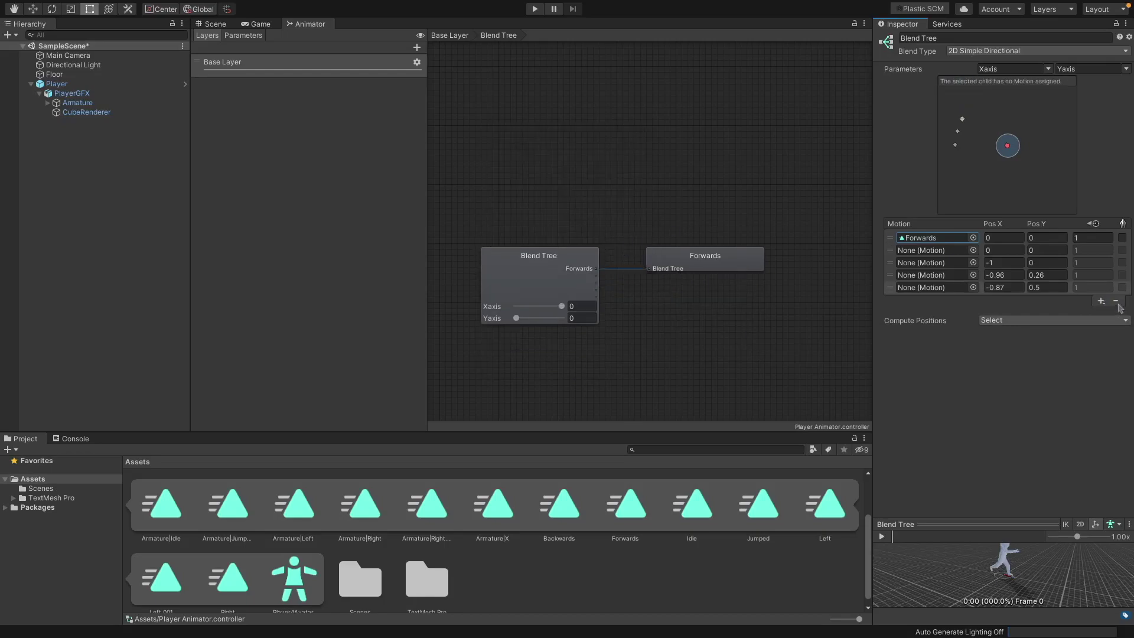
{"action": "left_click", "coordinate": [1116, 301]}
{"action": "left_click", "coordinate": [1116, 289]}
{"action": "left_click", "coordinate": [1118, 275]}
{"action": "left_click", "coordinate": [1116, 263]}
{"action": "left_click", "coordinate": [1116, 109]}
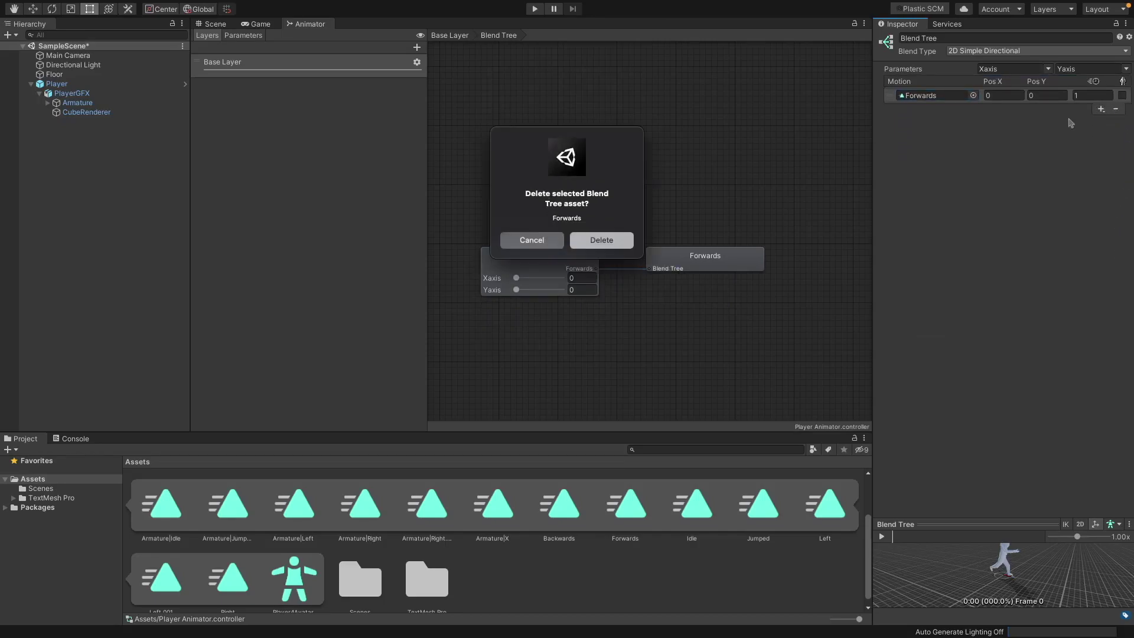
{"action": "left_click", "coordinate": [595, 241]}
- Add six nested blend trees to the main blend tree's empty motion list
{"action": "left_click", "coordinate": [1102, 110]}
{"action": "left_click", "coordinate": [1098, 133]}
{"action": "left_click", "coordinate": [1101, 109]}
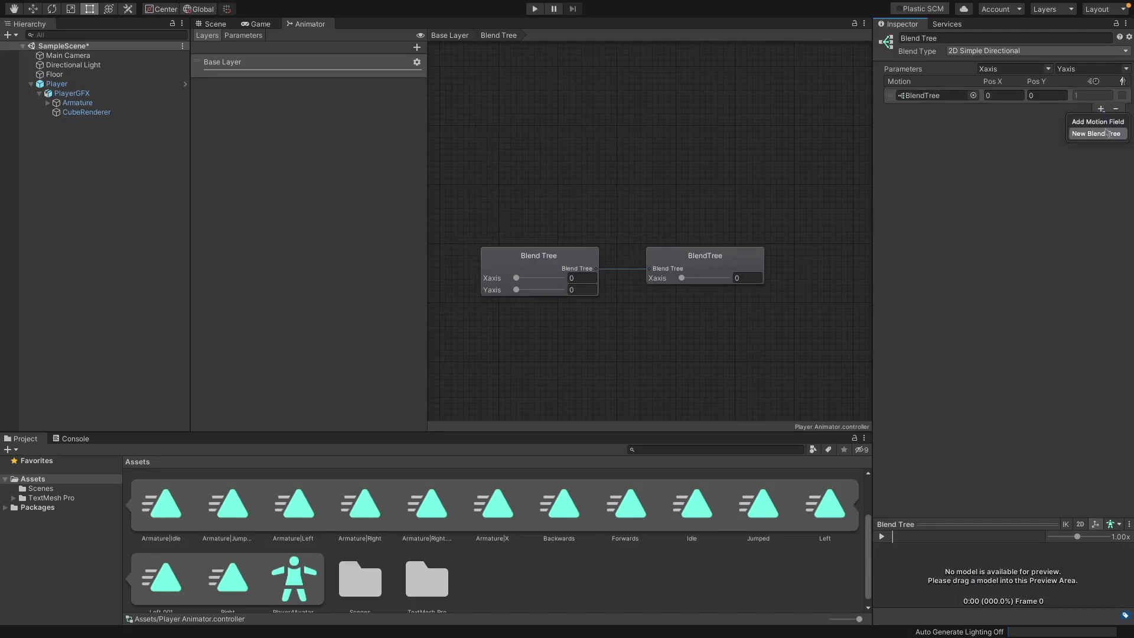
{"action": "left_click", "coordinate": [1105, 133]}
{"action": "left_click", "coordinate": [1100, 264]}
{"action": "left_click", "coordinate": [1100, 288]}
{"action": "left_click", "coordinate": [1101, 276]}
{"action": "left_click", "coordinate": [1101, 300]}
{"action": "left_click", "coordinate": [1102, 289]}
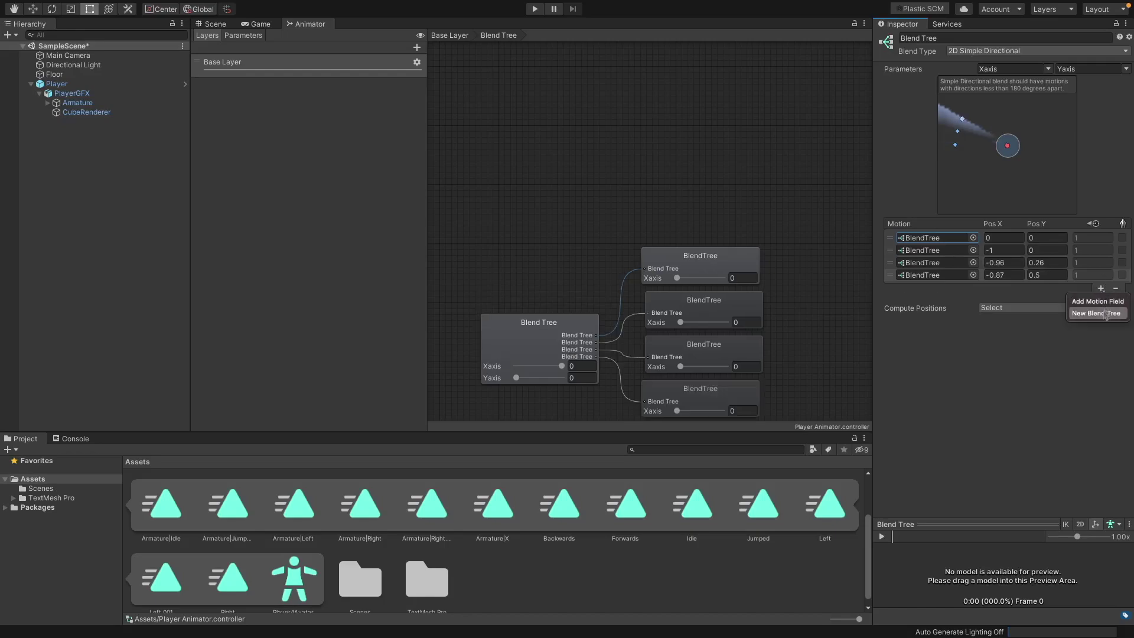
{"action": "left_click", "coordinate": [1102, 312]}
{"action": "left_click", "coordinate": [1101, 300]}
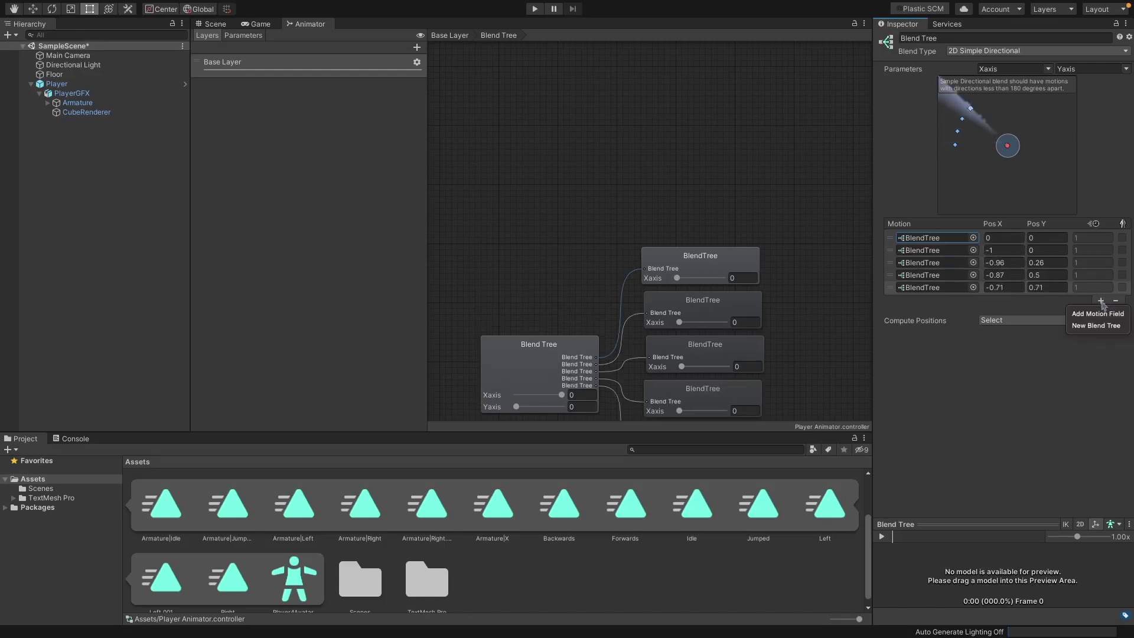
{"action": "left_click", "coordinate": [1102, 325]}
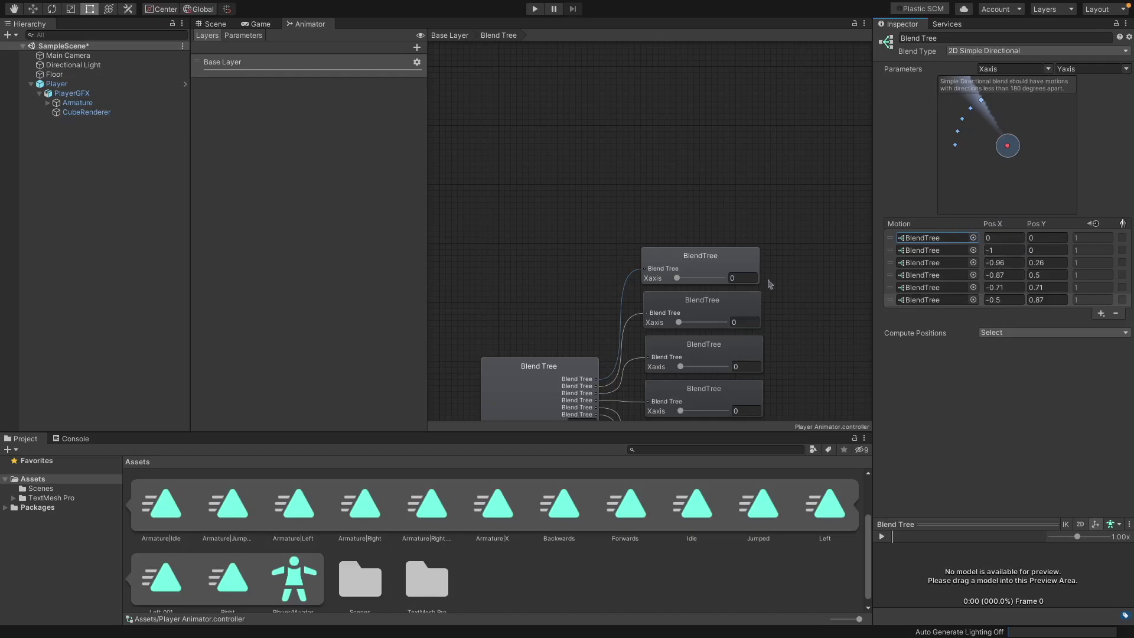
- Assign Player4's Forwards clip to the first motion entry and the Right clip to the second
{"action": "scroll", "coordinate": [768, 281], "scroll_direction": "down", "scroll_amount": 3}
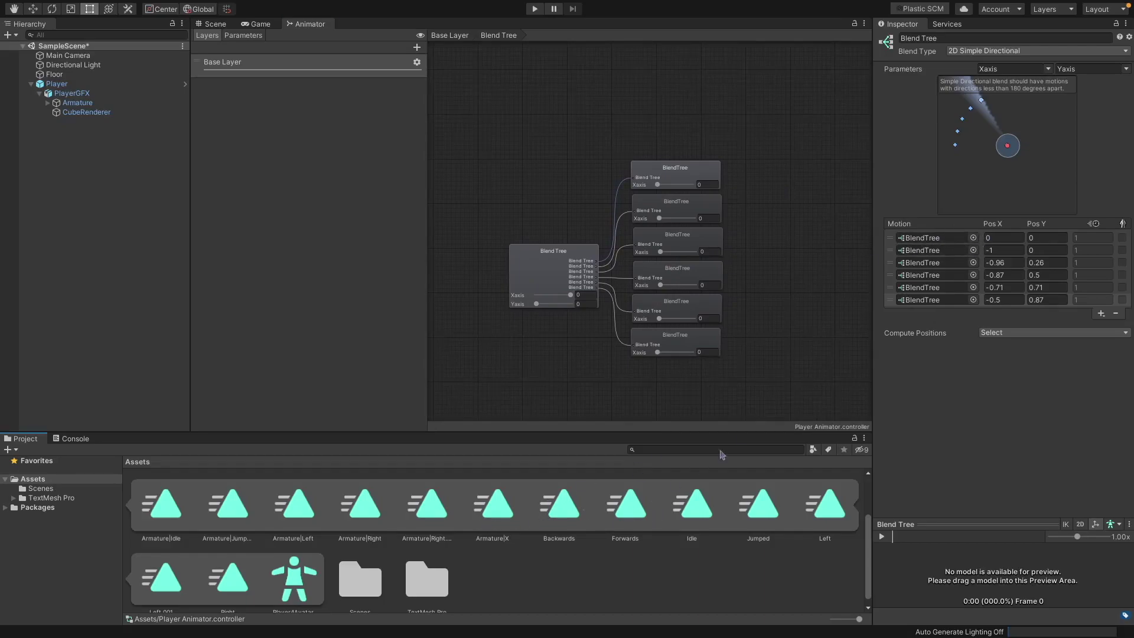
{"action": "left_click", "coordinate": [626, 506]}
{"action": "scroll", "coordinate": [709, 505], "scroll_direction": "up", "scroll_amount": 1}
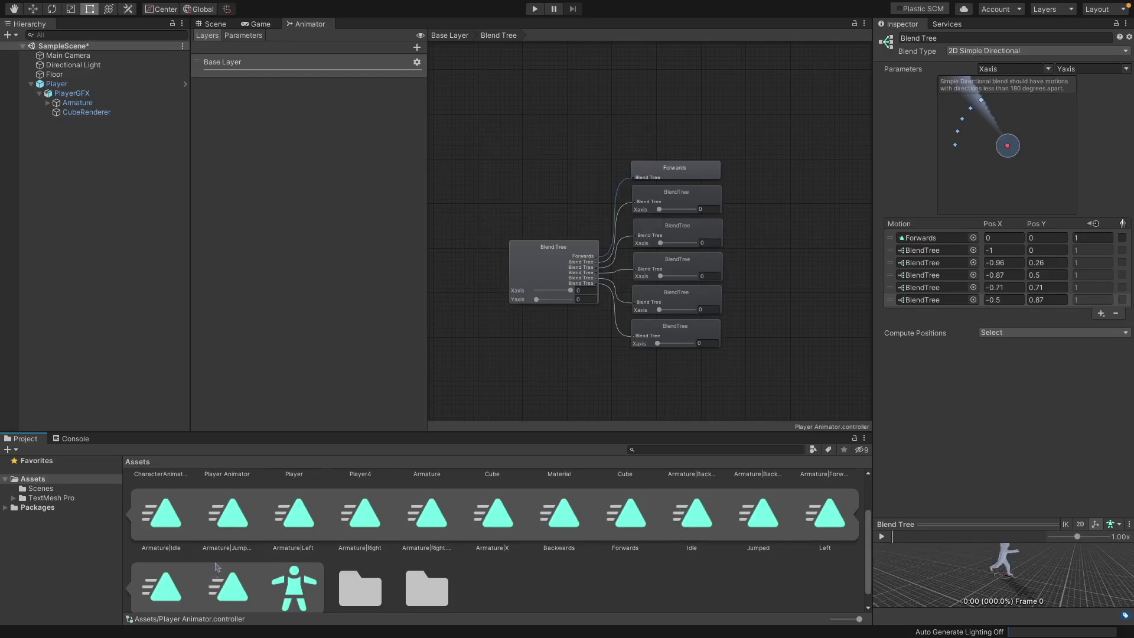
{"action": "left_click_drag", "start_coordinate": [219, 562], "coordinate": [933, 250]}
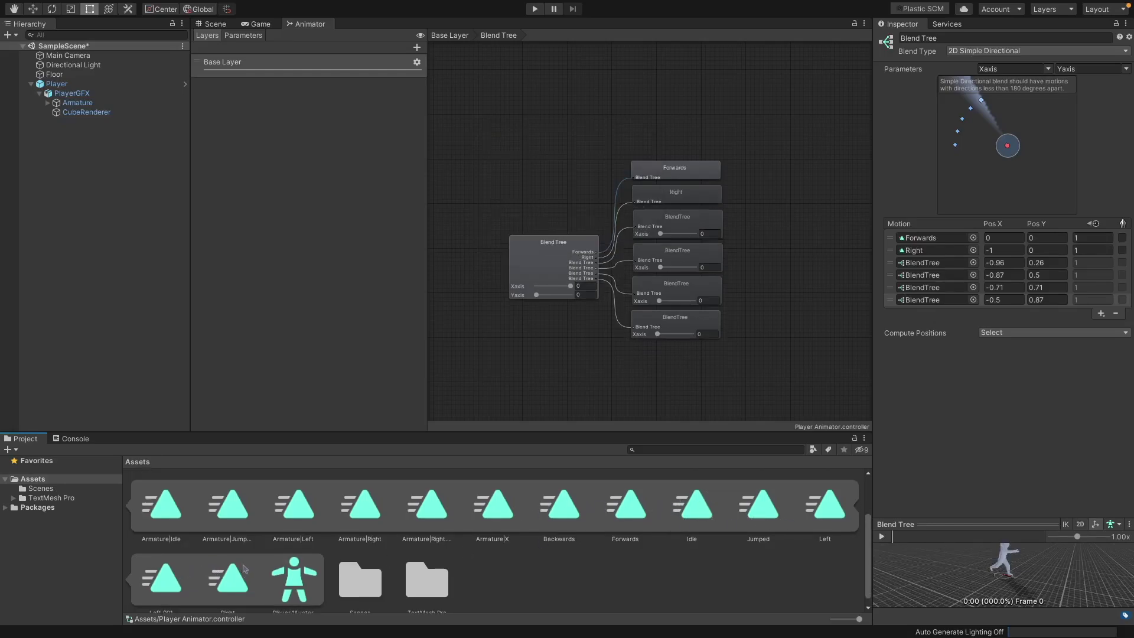
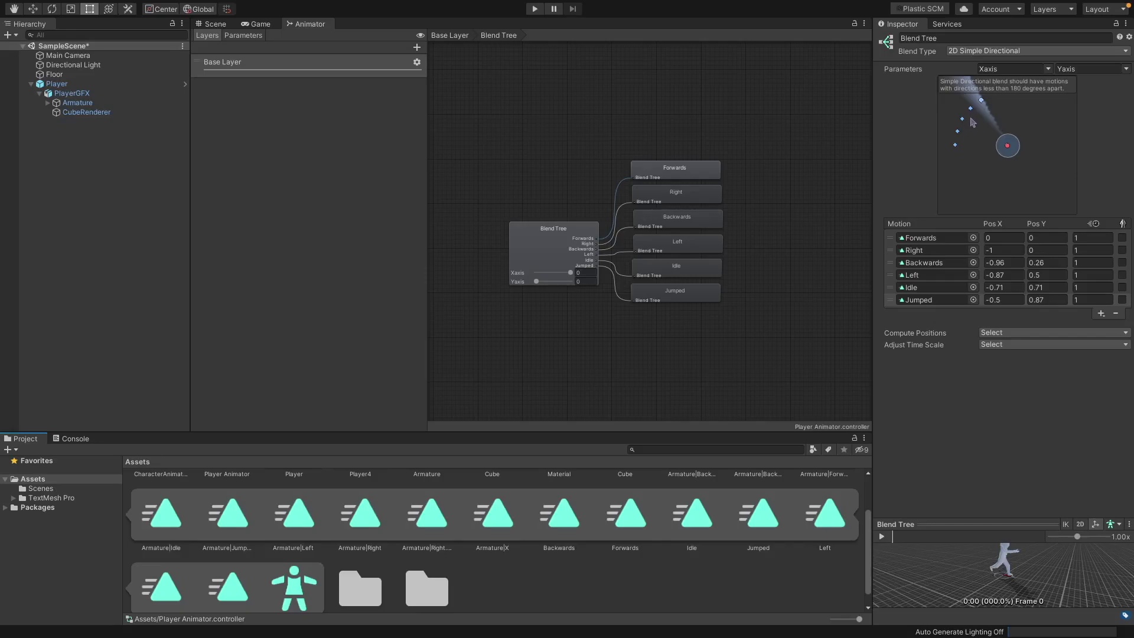
- Set the Forwards motion's position to X 0, Y 1 and the Right motion's position to X 1, Y 0
{"action": "left_click", "coordinate": [1004, 237]}
{"action": "left_click", "coordinate": [1047, 239]}
{"action": "type", "text": "1"}
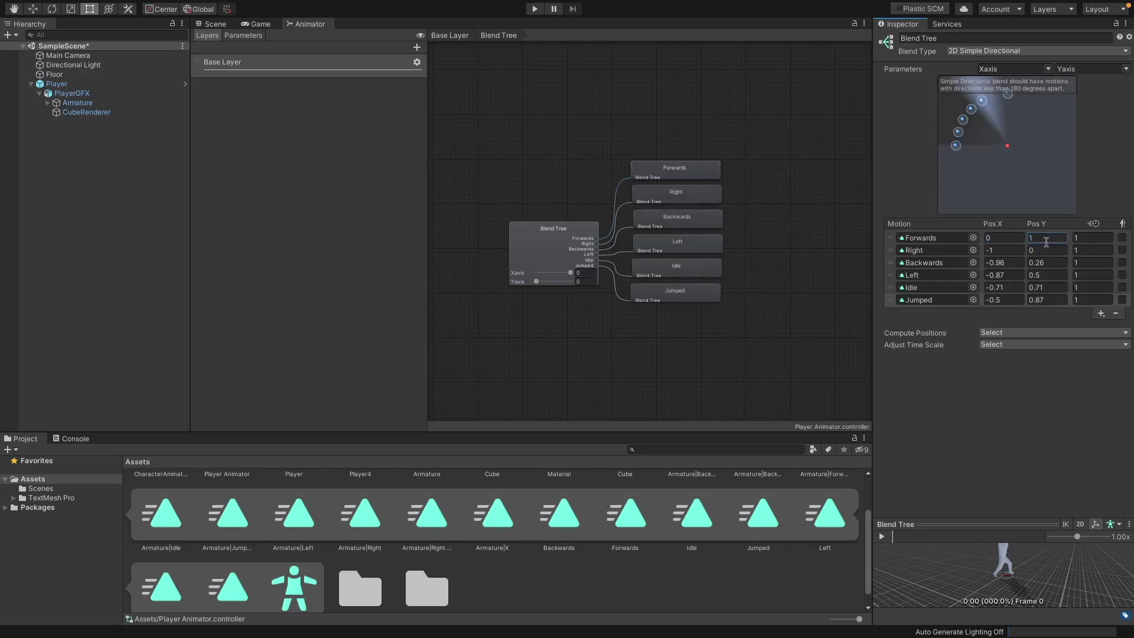
{"action": "left_click", "coordinate": [1013, 250]}
{"action": "type", "text": "1"}
{"action": "left_click", "coordinate": [1029, 252]}
- Set the Backwards motion's position to X 0, Y -1 and the Left motion's position to X -1, Y 0
{"action": "left_click", "coordinate": [1010, 262]}
{"action": "type", "text": "9"}
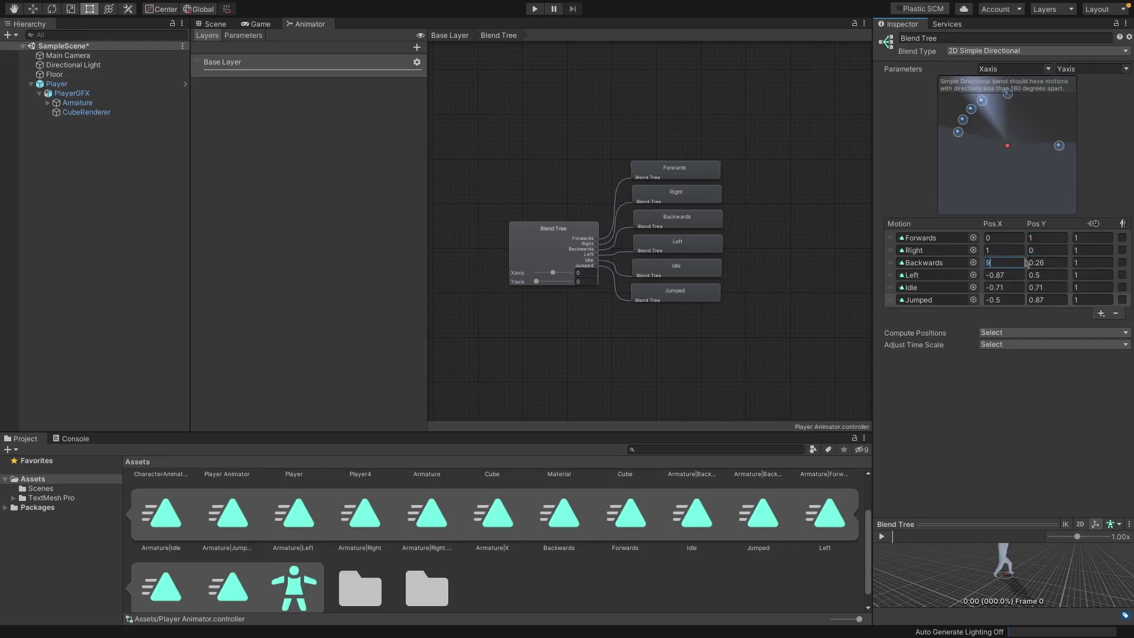
{"action": "left_click", "coordinate": [1034, 258]}
{"action": "type", "text": "-1"}
{"action": "left_click", "coordinate": [1011, 275]}
{"action": "type", "text": "-1"}
{"action": "left_click", "coordinate": [1037, 276]}
{"action": "type", "text": "0"}
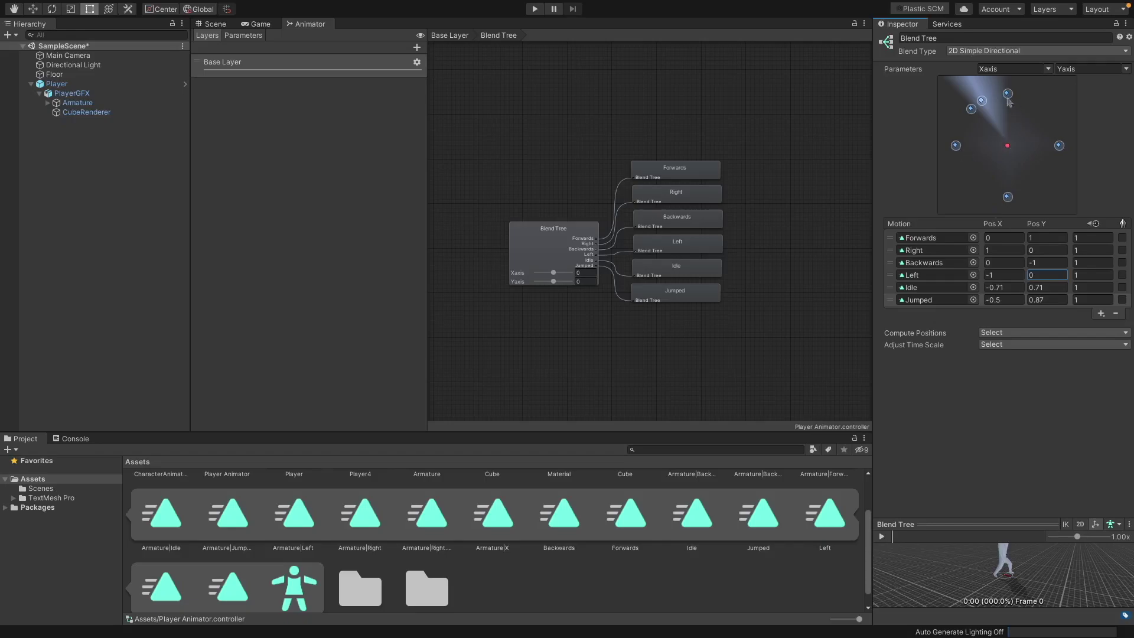
{"action": "left_click", "coordinate": [1006, 119]}
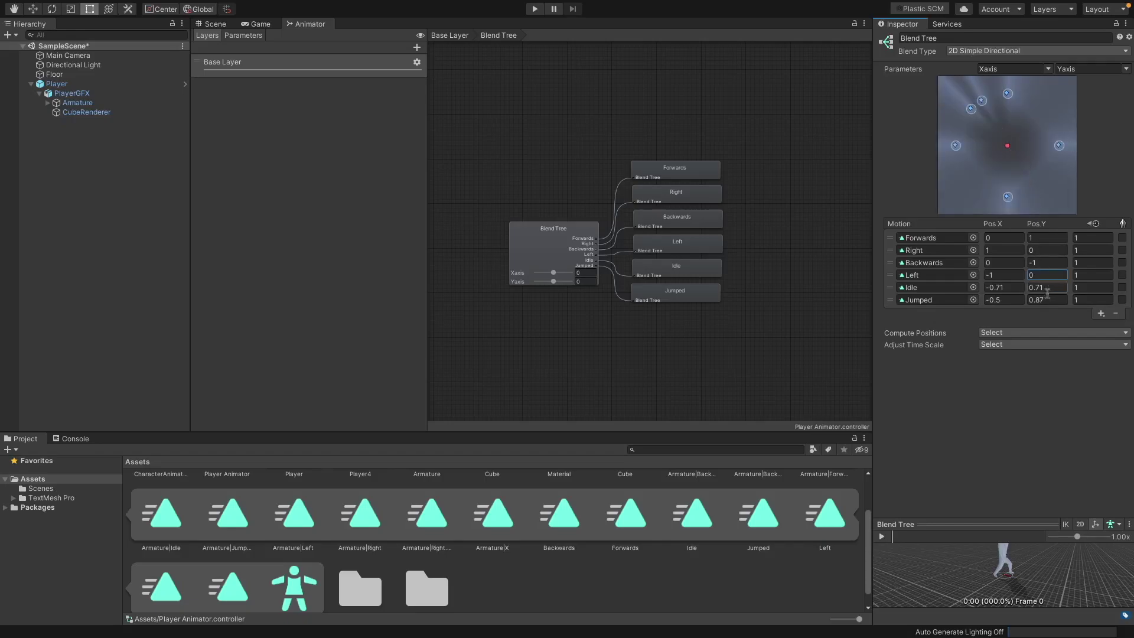
- Set the Idle motion's position to X 0, Y 0 in the blend tree
{"action": "left_click", "coordinate": [1011, 290]}
{"action": "type", "text": "0"}
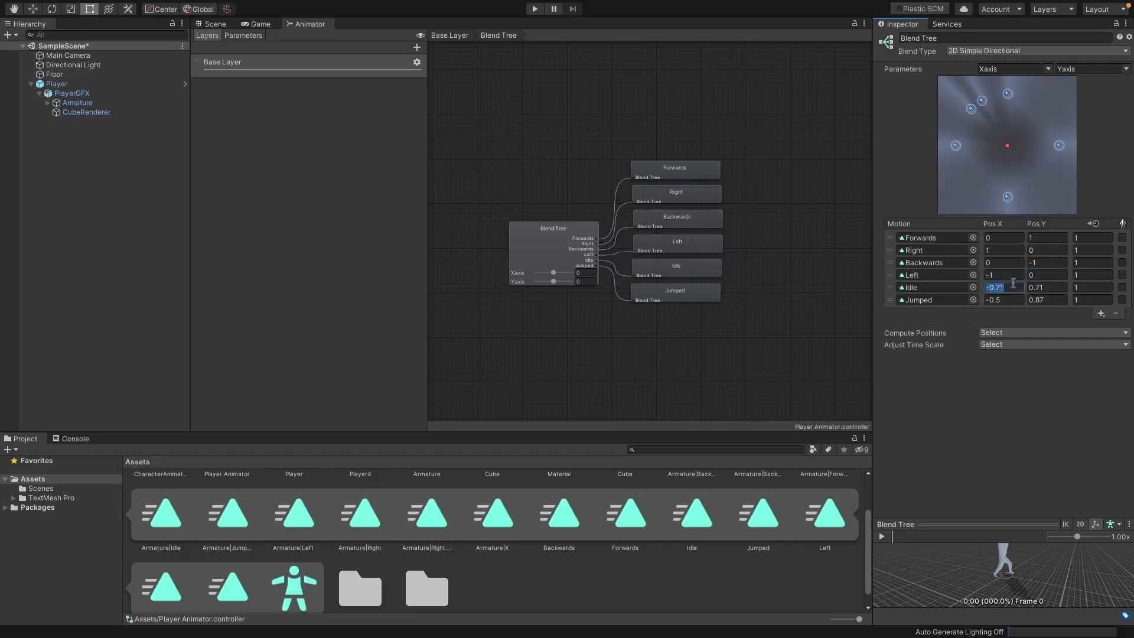
{"action": "left_click", "coordinate": [1045, 286]}
{"action": "type", "text": "0"}
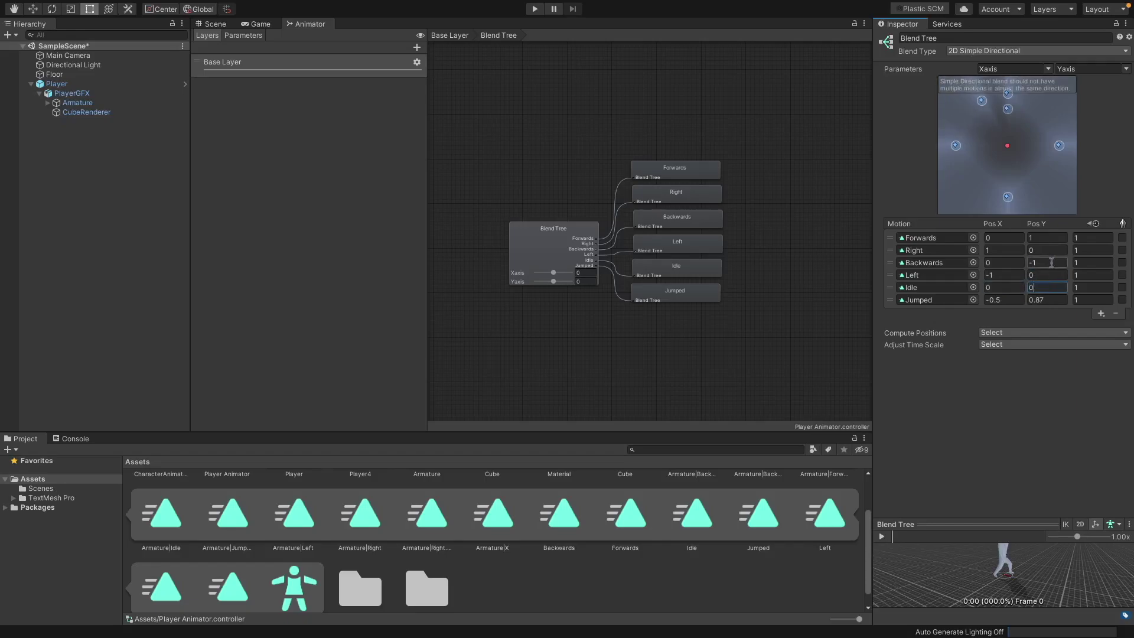
{"action": "key", "text": "Return"}
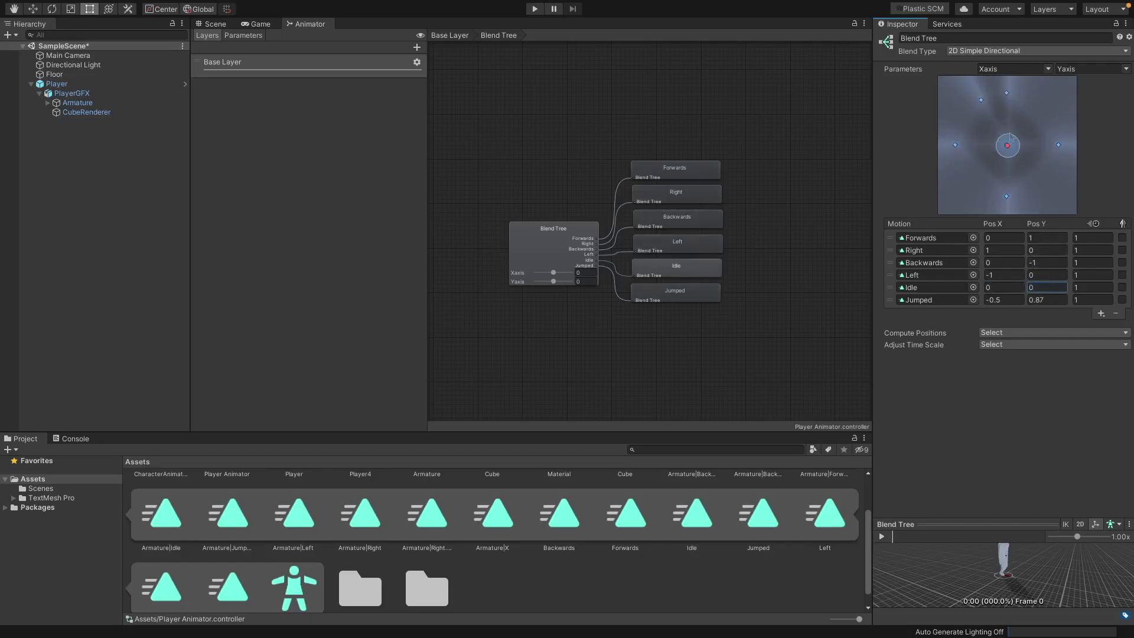
- Set the Jumped motion's position to X 10, Y 10 in the blend tree
{"action": "left_click", "coordinate": [1009, 299]}
{"action": "type", "text": "10"}
{"action": "left_click", "coordinate": [1053, 299]}
{"action": "type", "text": "1"}
{"action": "key", "text": "Return"}
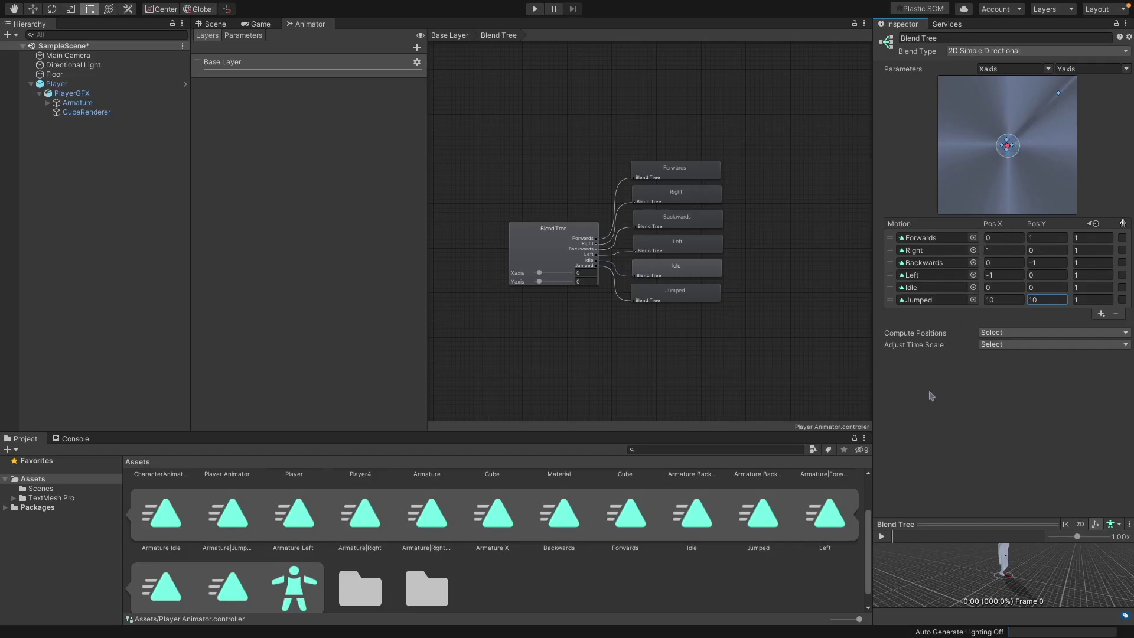
- Open the Movement script in Visual Studio and review its fields and its Start, Update and Jump methods
{"action": "left_click", "coordinate": [452, 508]}
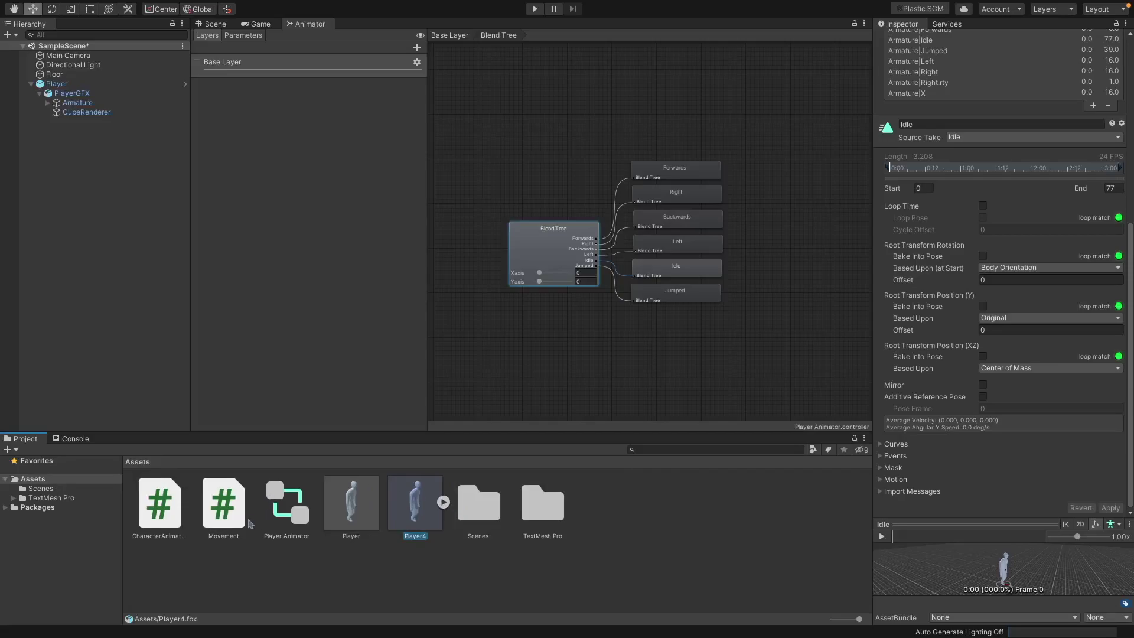
{"action": "double_click", "coordinate": [236, 512]}
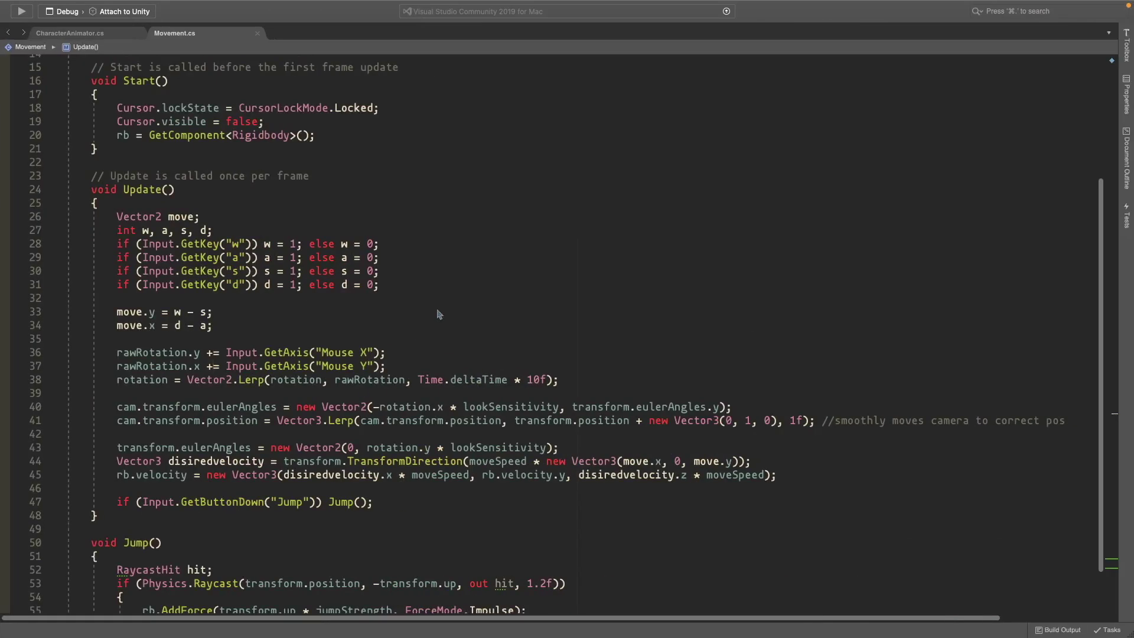
{"action": "scroll", "coordinate": [439, 314], "scroll_direction": "down", "scroll_amount": 4}
{"action": "scroll", "coordinate": [437, 310], "scroll_direction": "up", "scroll_amount": 8}
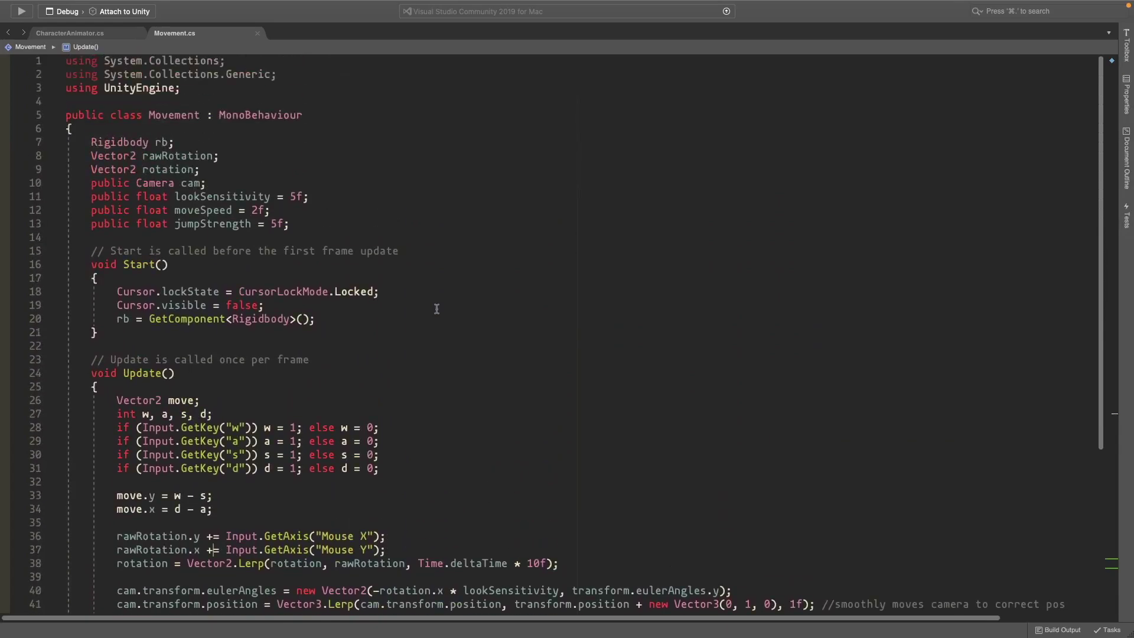
{"action": "scroll", "coordinate": [436, 309], "scroll_direction": "down", "scroll_amount": 5}
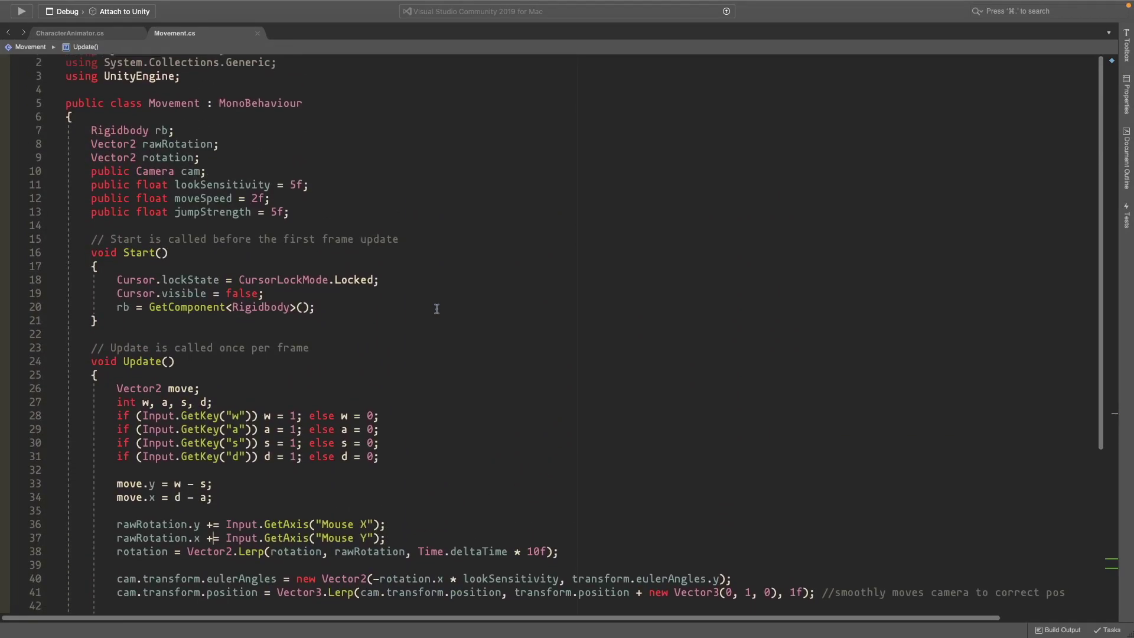
{"action": "scroll", "coordinate": [293, 310], "scroll_direction": "down", "scroll_amount": 3}
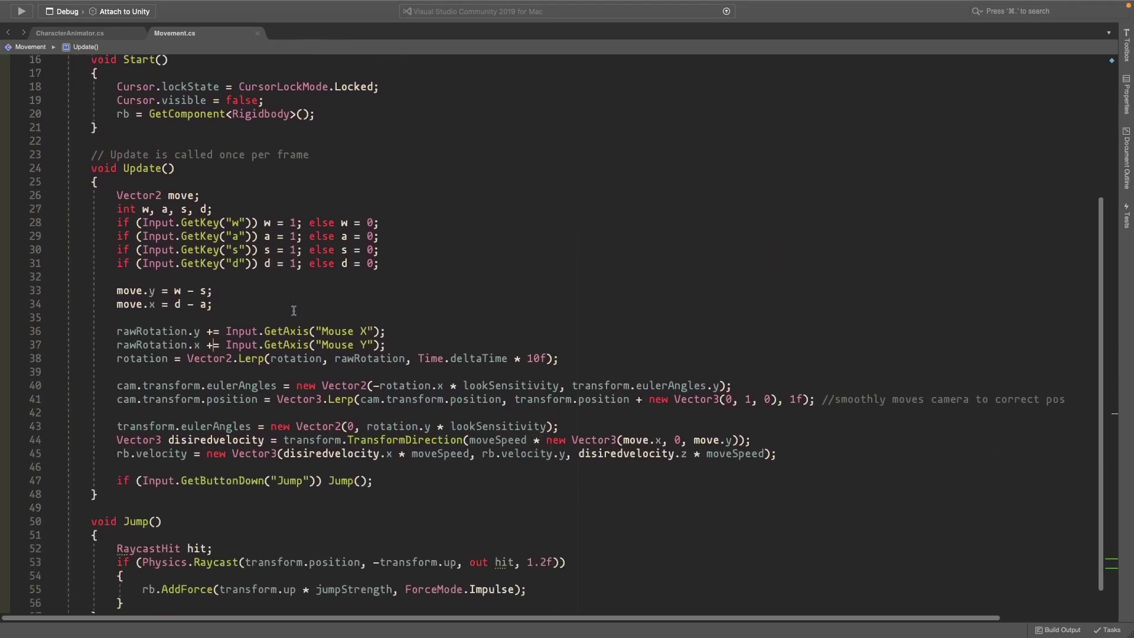
{"action": "scroll", "coordinate": [293, 310], "scroll_direction": "down", "scroll_amount": 4}
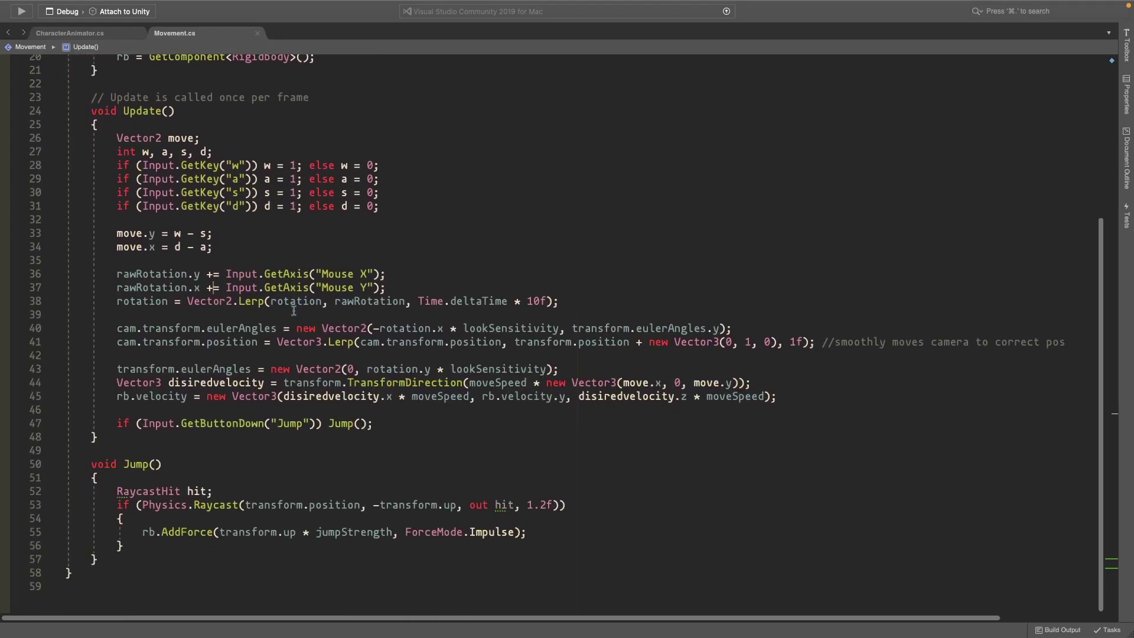
{"action": "scroll", "coordinate": [293, 310], "scroll_direction": "up", "scroll_amount": 10}
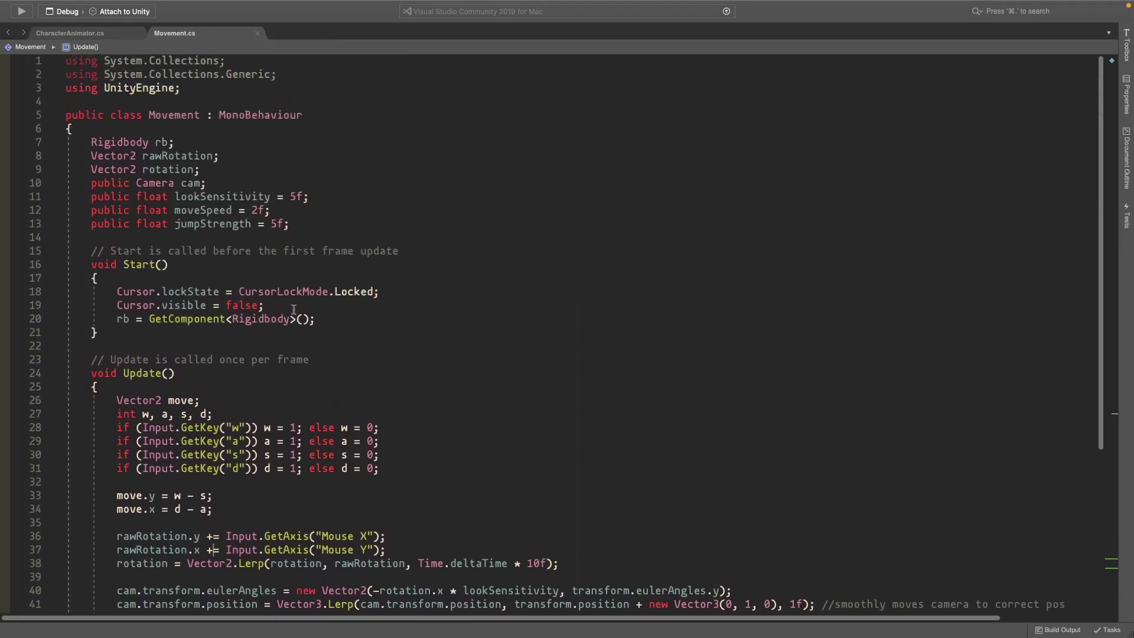
- Switch to Unity, inspect the Player object's components, and open the CharacterAnimator script in Visual Studio
{"action": "key", "text": "super+Tab"}
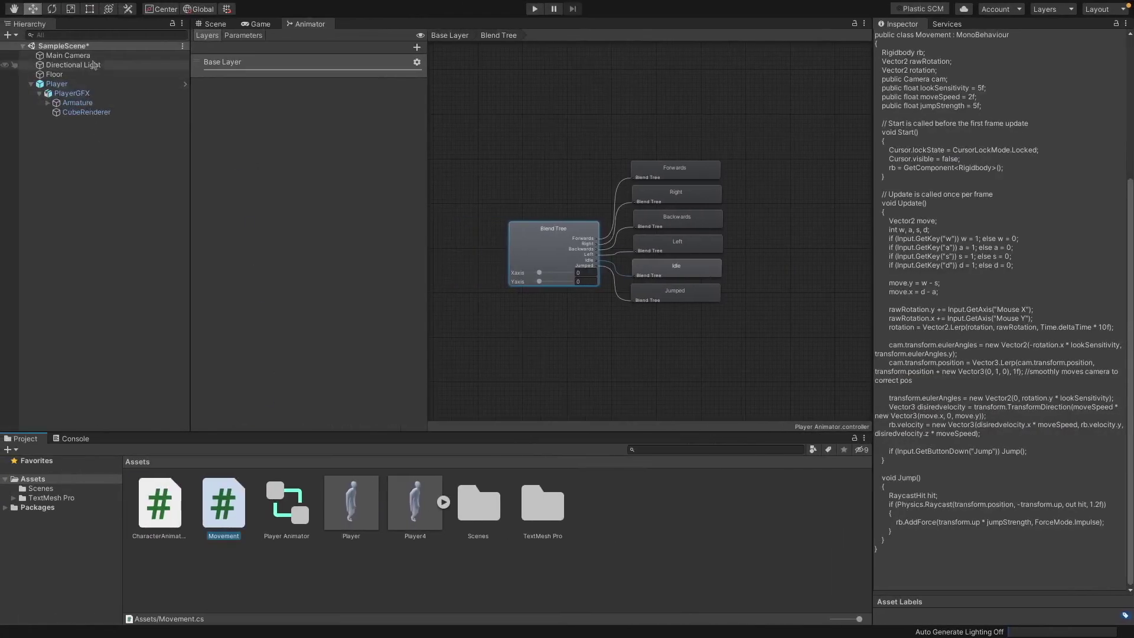
{"action": "left_click", "coordinate": [90, 84]}
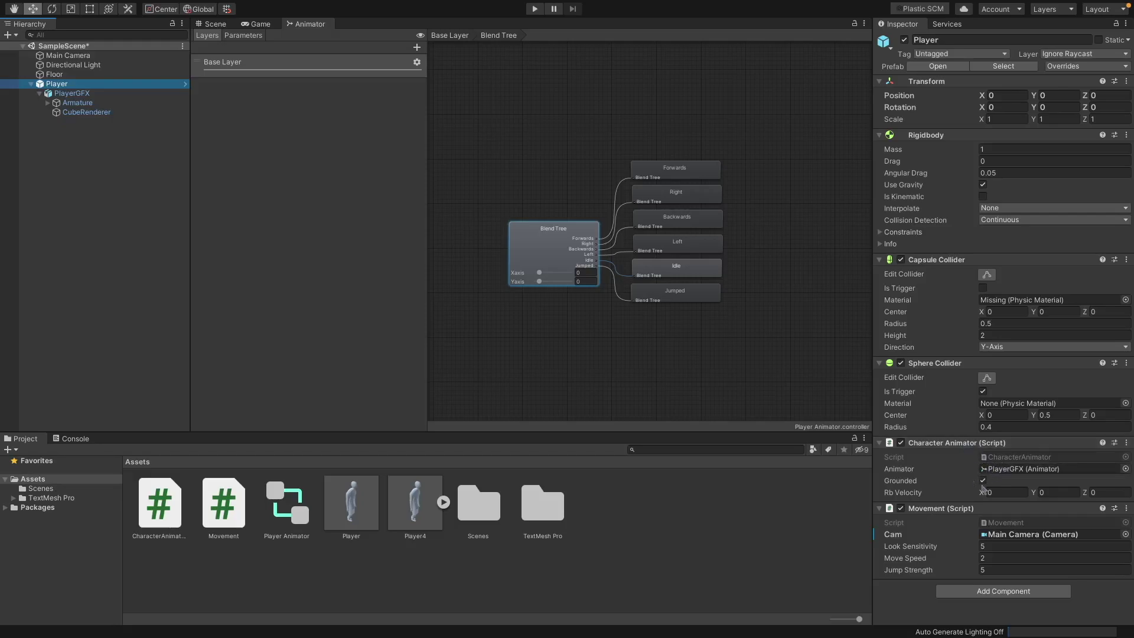
{"action": "left_click", "coordinate": [162, 511]}
{"action": "double_click", "coordinate": [161, 512]}
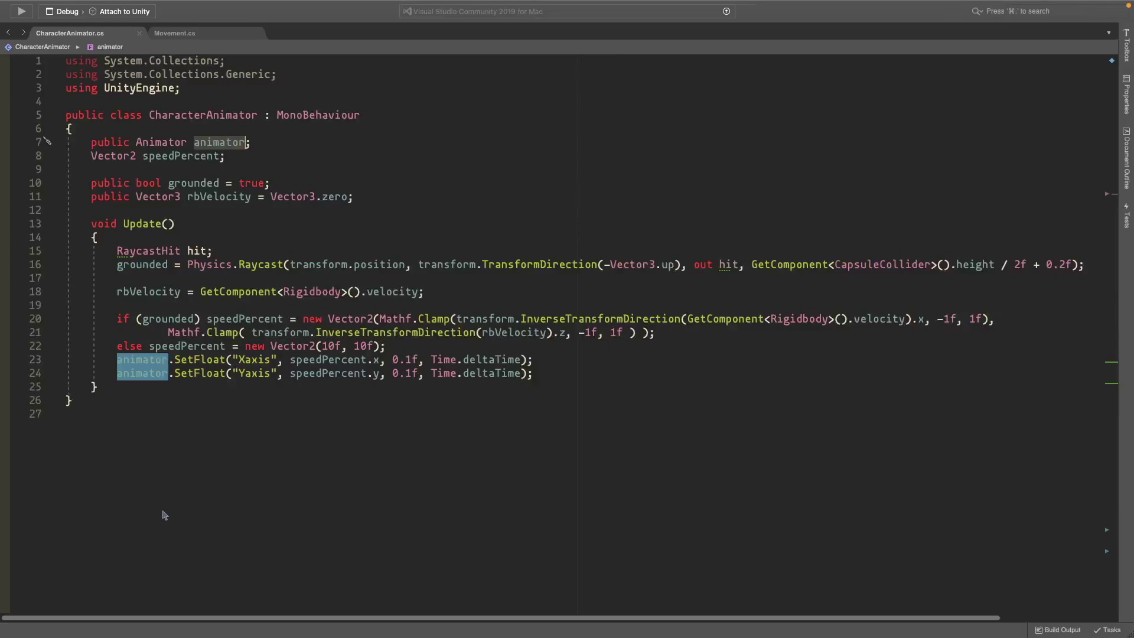
{"action": "left_click", "coordinate": [273, 146]}
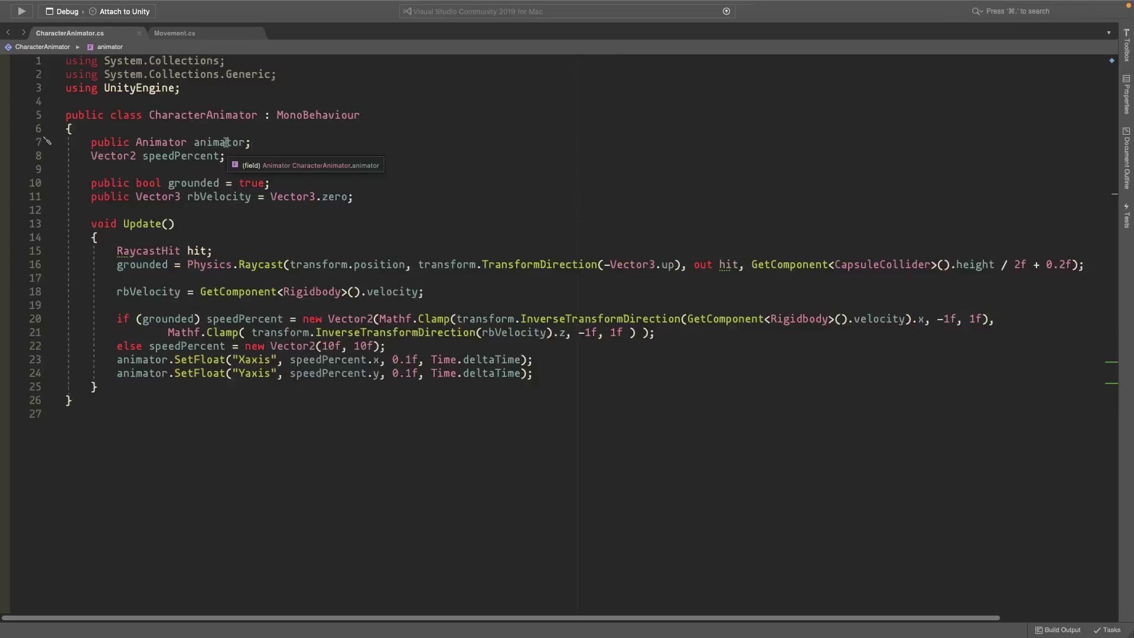
- Switch to Unity and check the Player's Character Animator reference against the Animator component on PlayerGFX
{"action": "key", "text": "super+Tab"}
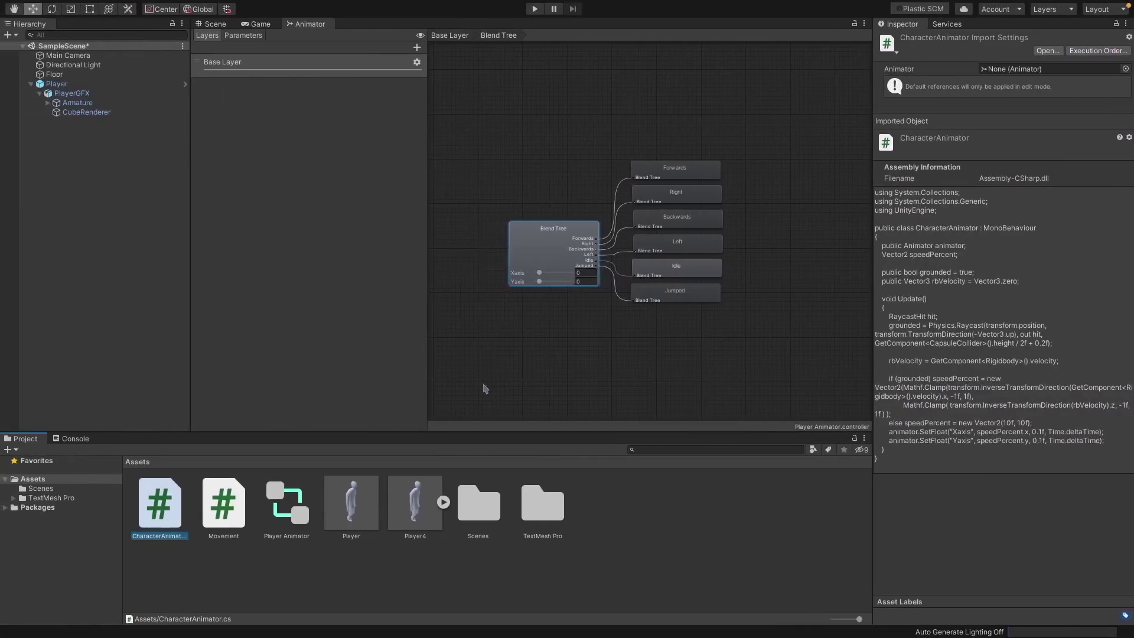
{"action": "left_click", "coordinate": [116, 85]}
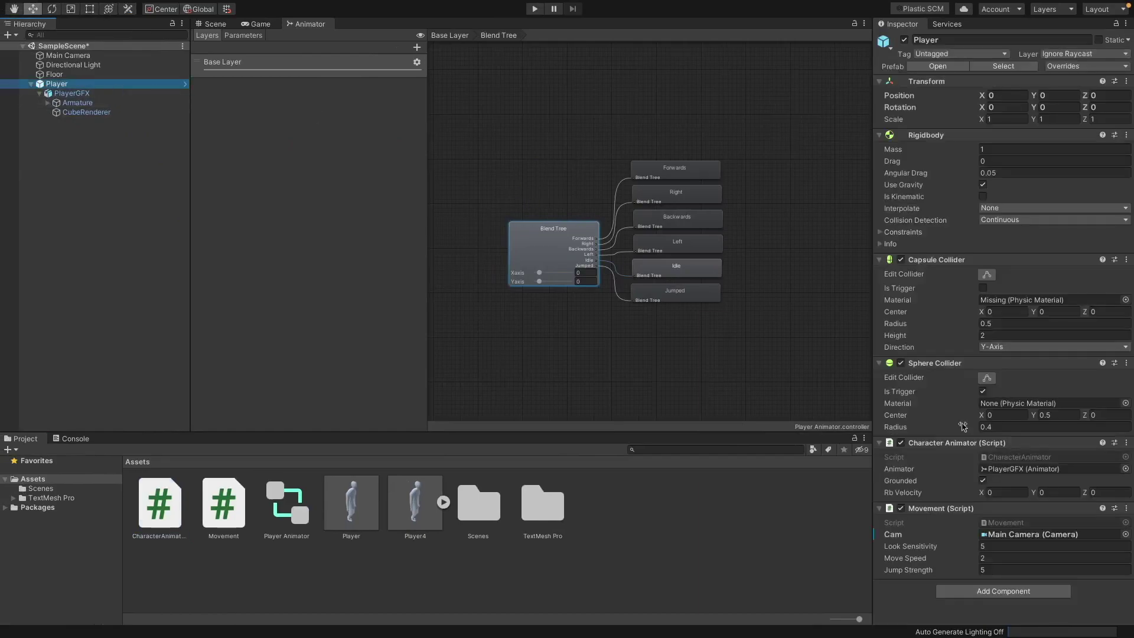
{"action": "left_click", "coordinate": [1003, 470]}
{"action": "left_click", "coordinate": [105, 94]}
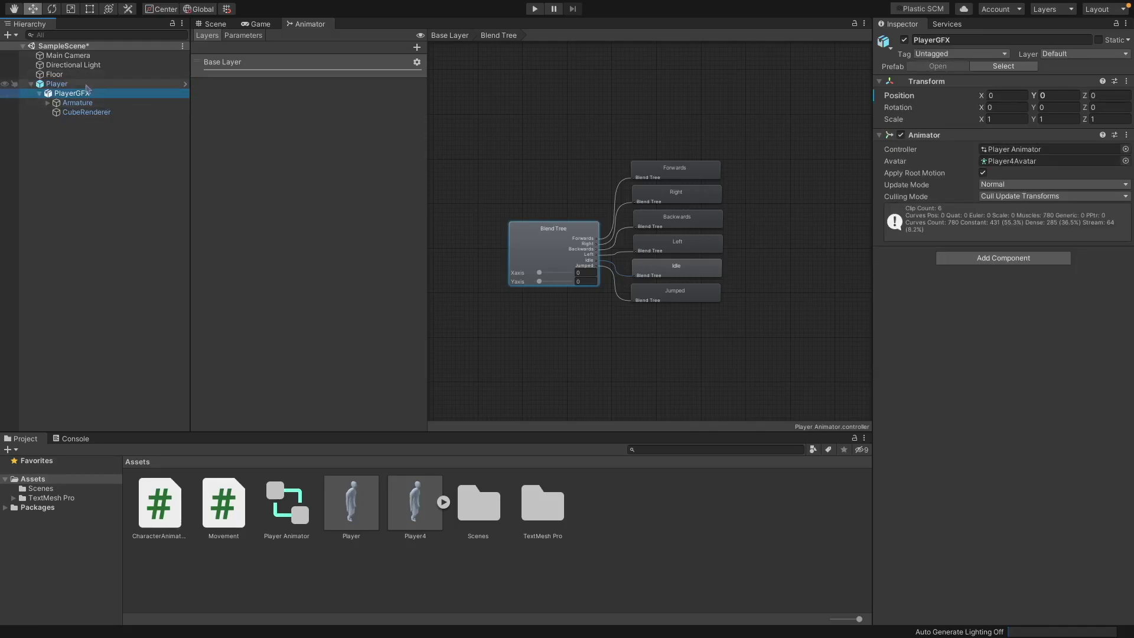
{"action": "left_click", "coordinate": [87, 87]}
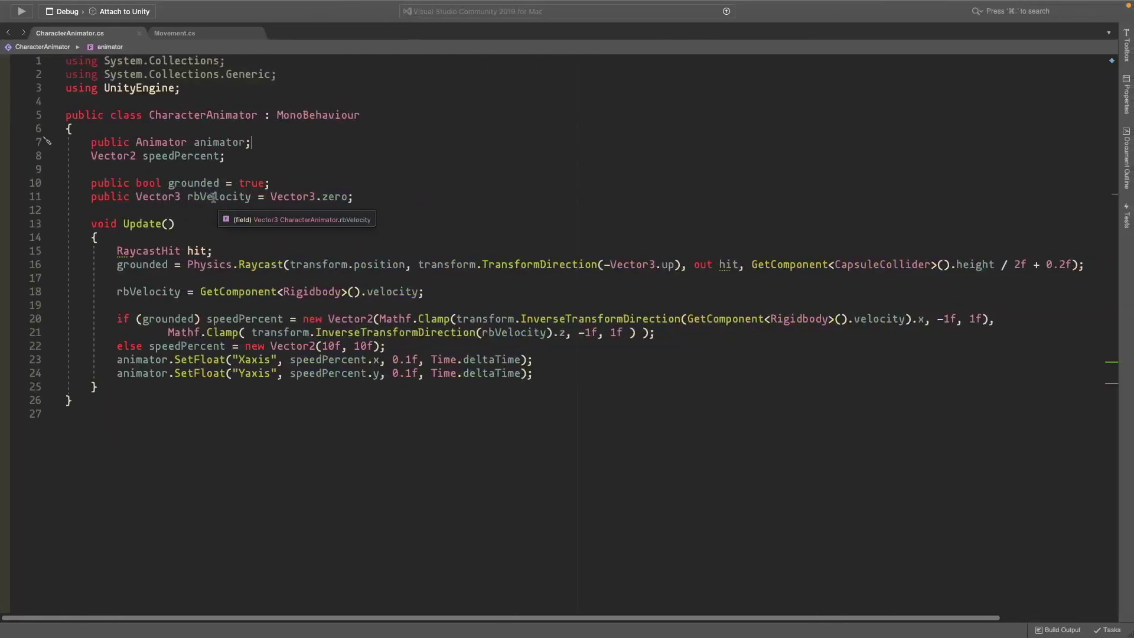
- Examine the grounded raycast, rbVelocity and speedPercent lines in the CharacterAnimator script's Update method
{"action": "left_click_drag", "start_coordinate": [141, 252], "coordinate": [197, 281]}
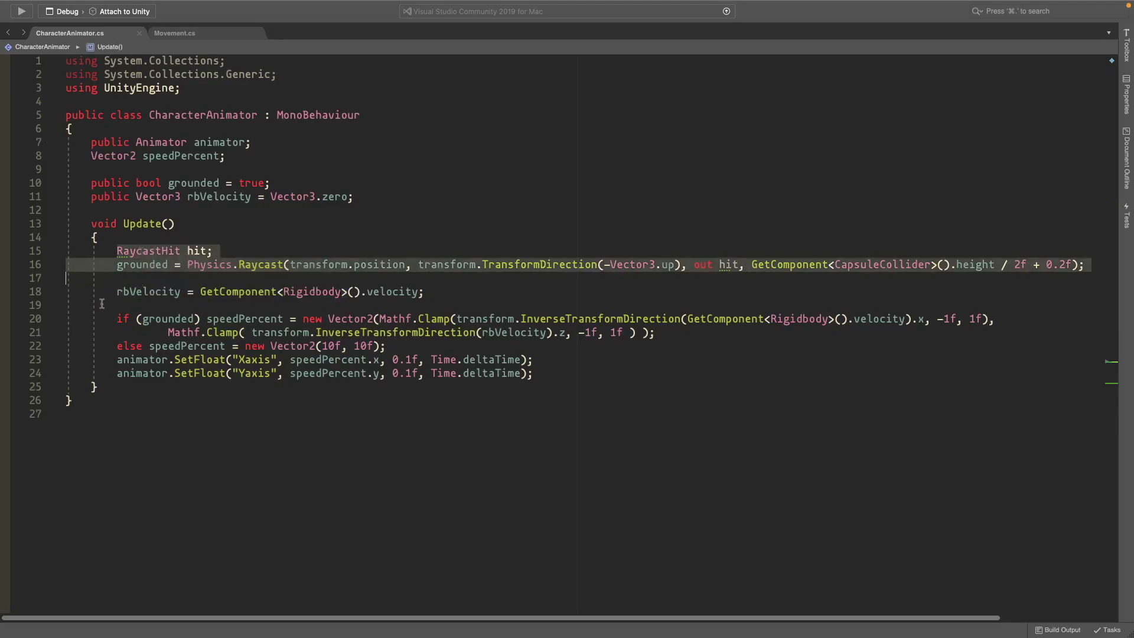
{"action": "left_click", "coordinate": [150, 296]}
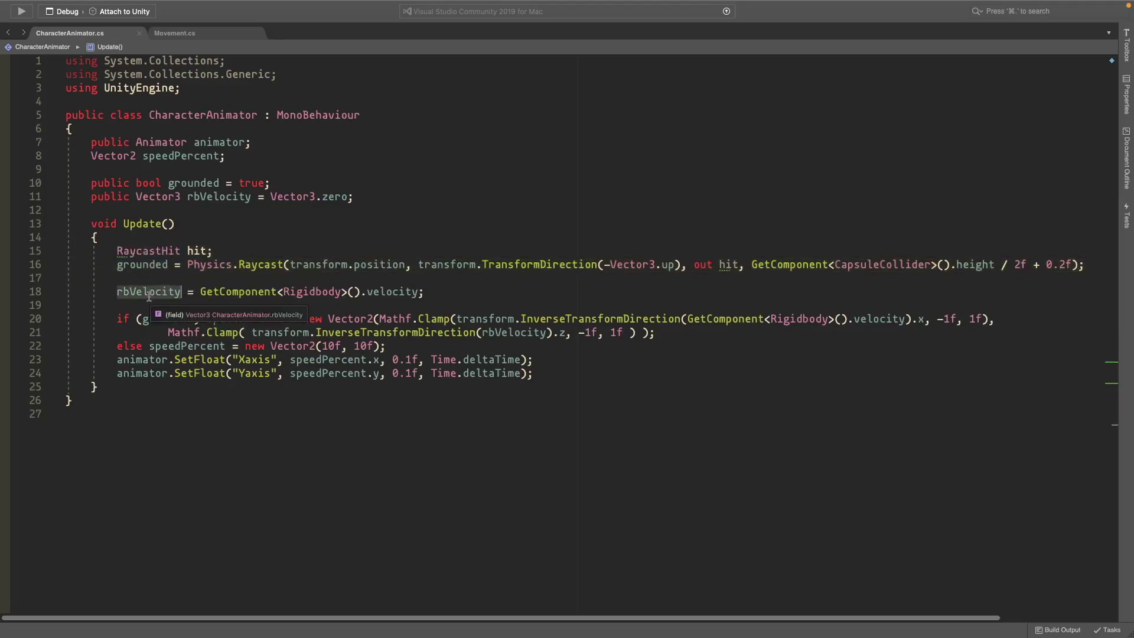
{"action": "left_click_drag", "start_coordinate": [150, 295], "coordinate": [342, 294]}
{"action": "double_click", "coordinate": [410, 292]}
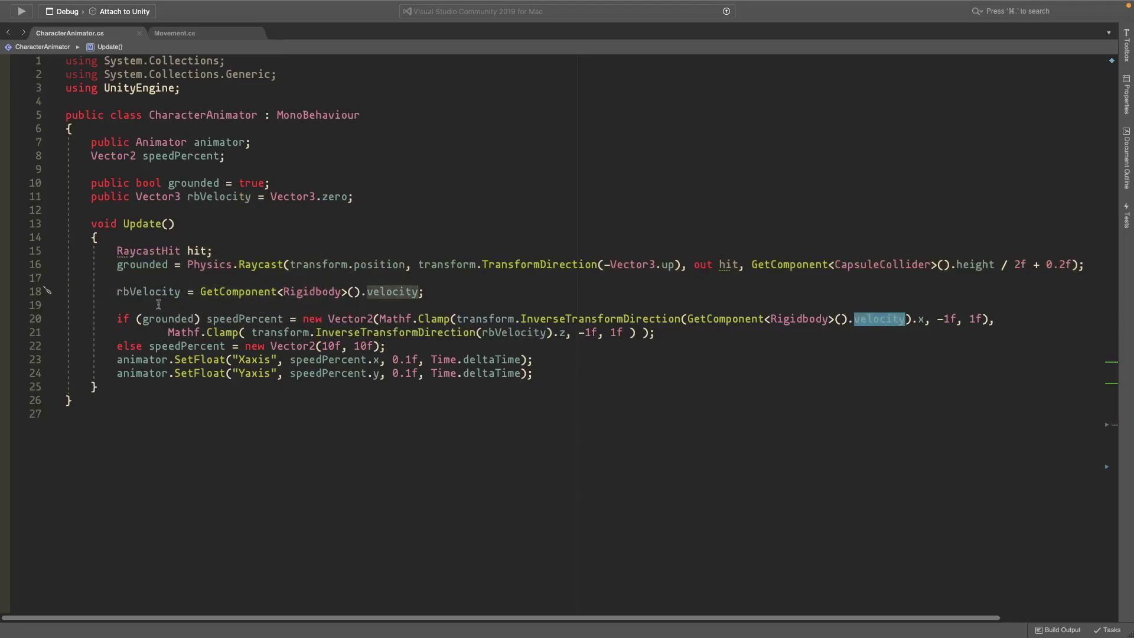
{"action": "left_click", "coordinate": [282, 322]}
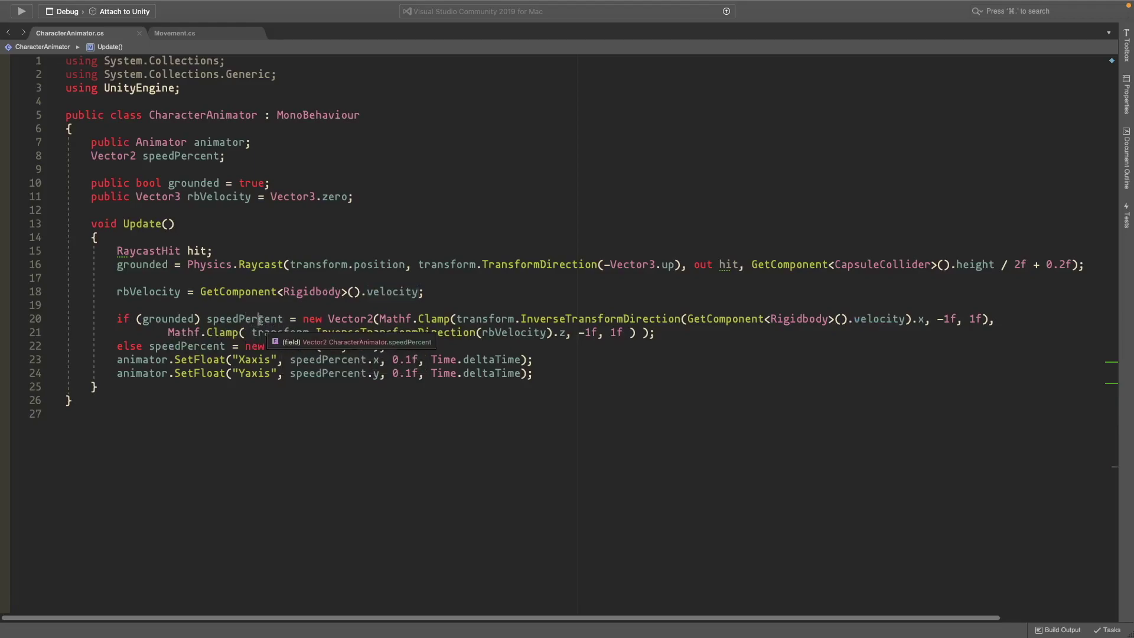
- Switch to Unity and reopen the blend tree from the base layer to review its motion positions
{"action": "key", "text": "super+Tab"}
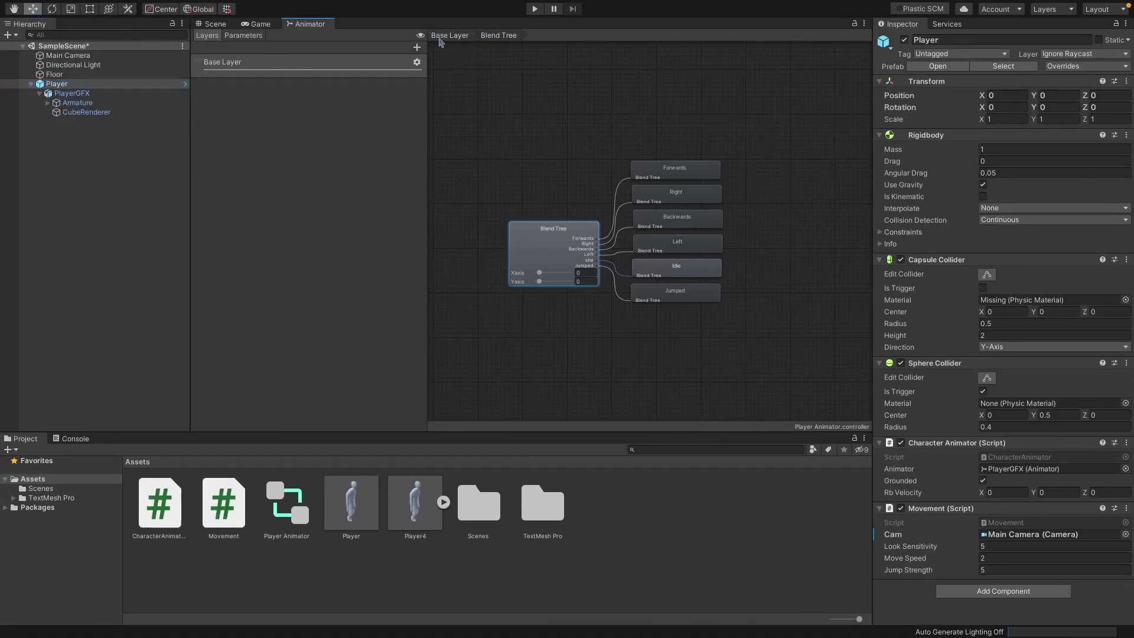
{"action": "left_click", "coordinate": [464, 36]}
{"action": "double_click", "coordinate": [539, 275]}
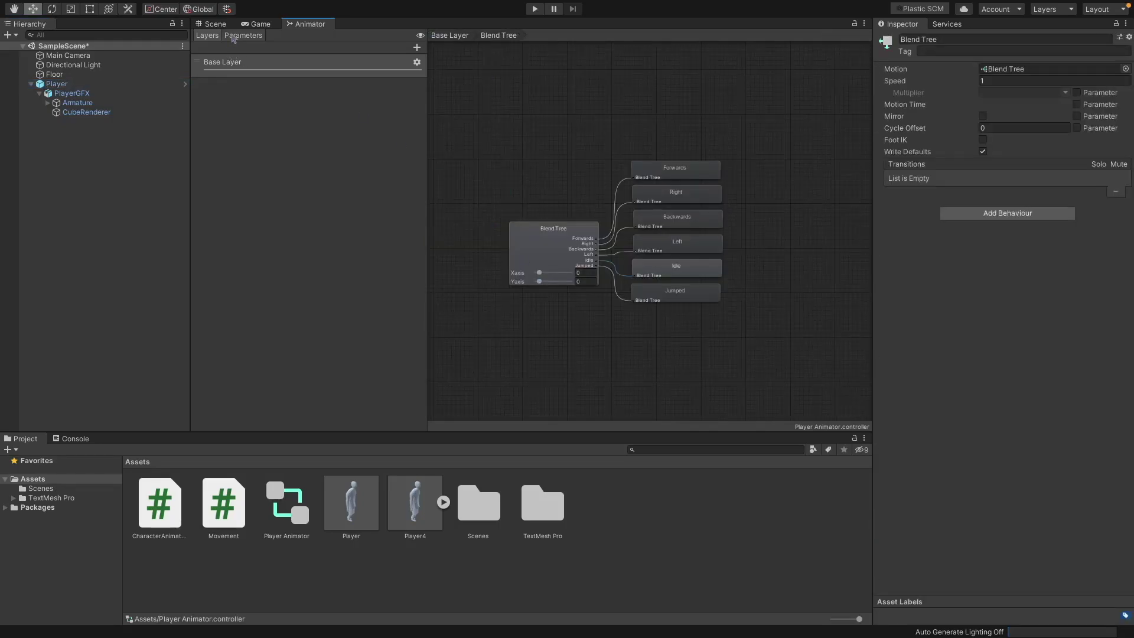
{"action": "left_click", "coordinate": [235, 63]}
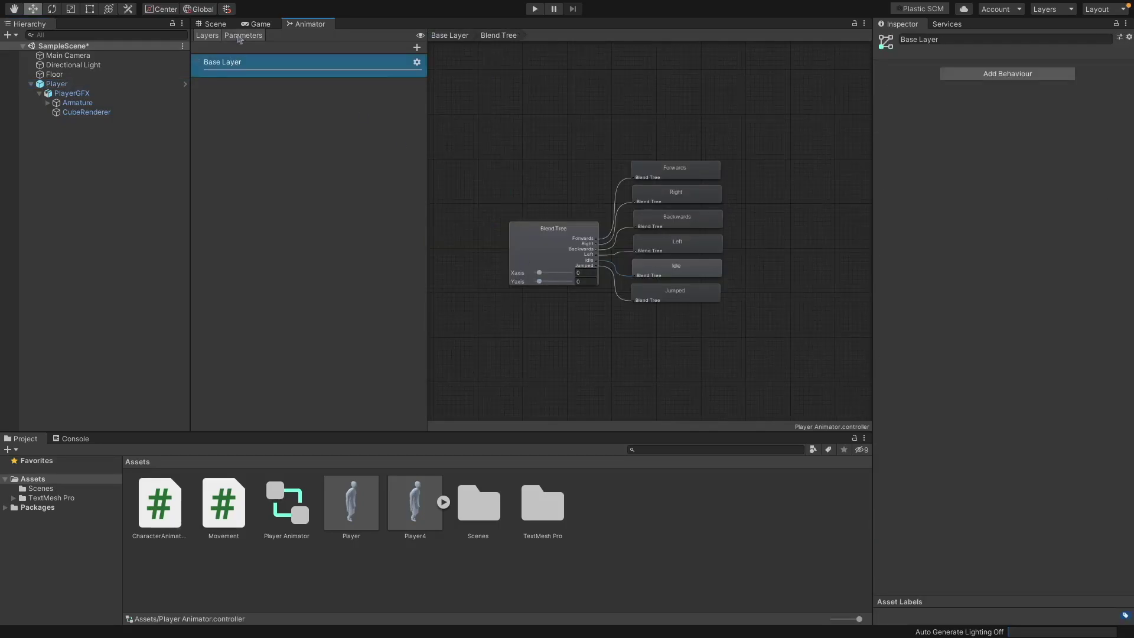
{"action": "left_click", "coordinate": [241, 36]}
{"action": "left_click", "coordinate": [208, 37]}
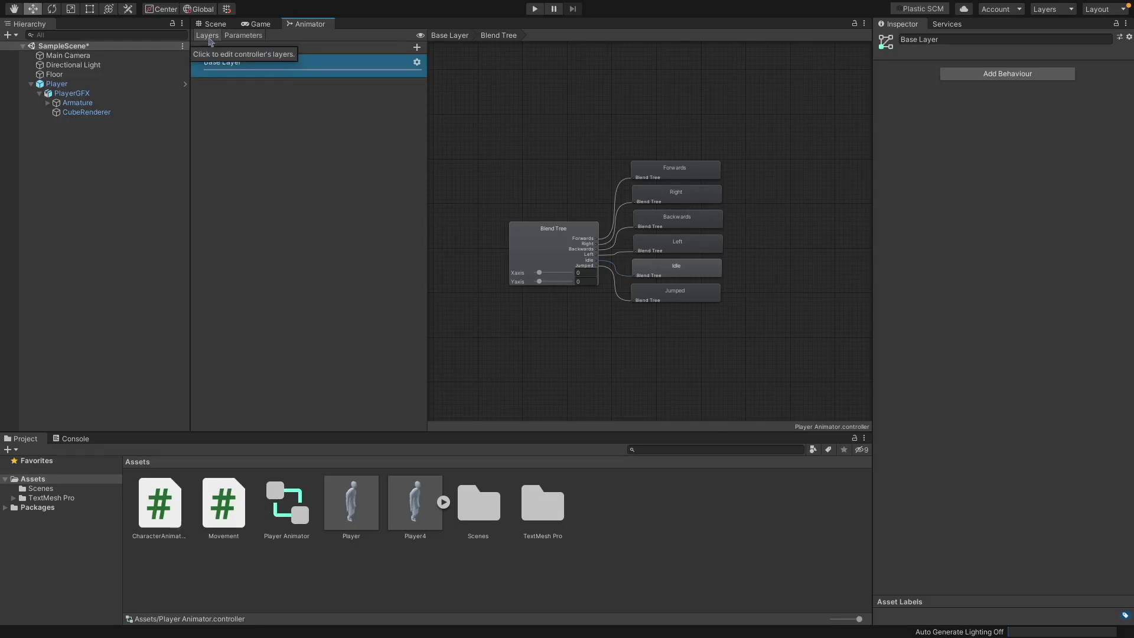
{"action": "left_click", "coordinate": [230, 72]}
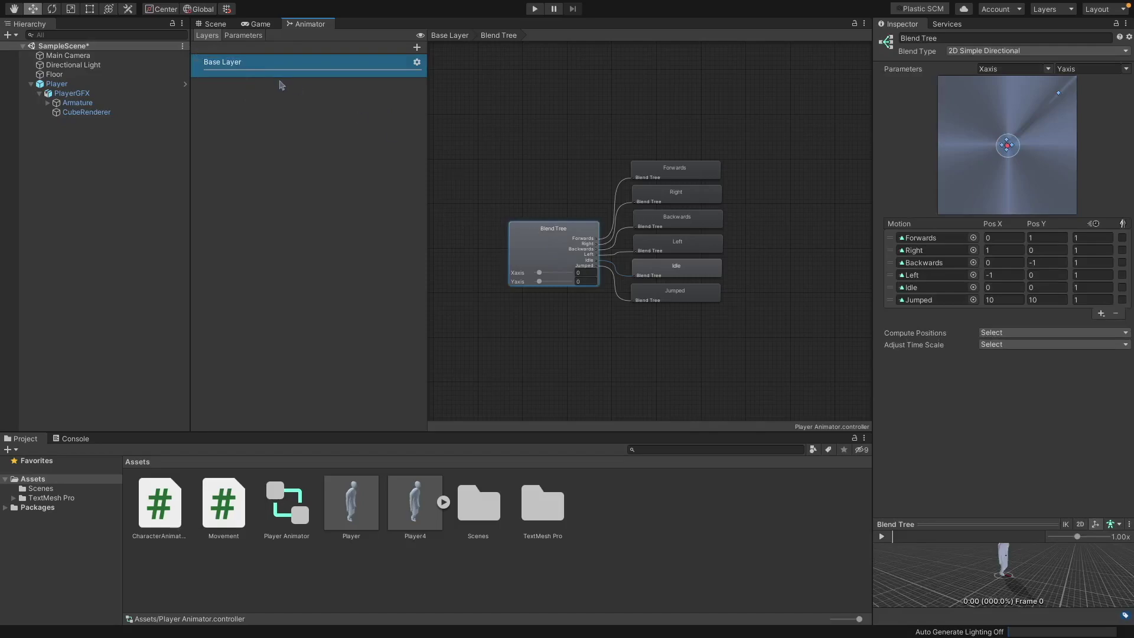
- Check the Animator's Xaxis and Yaxis parameters and return to the CharacterAnimator script in Visual Studio
{"action": "left_click", "coordinate": [241, 36]}
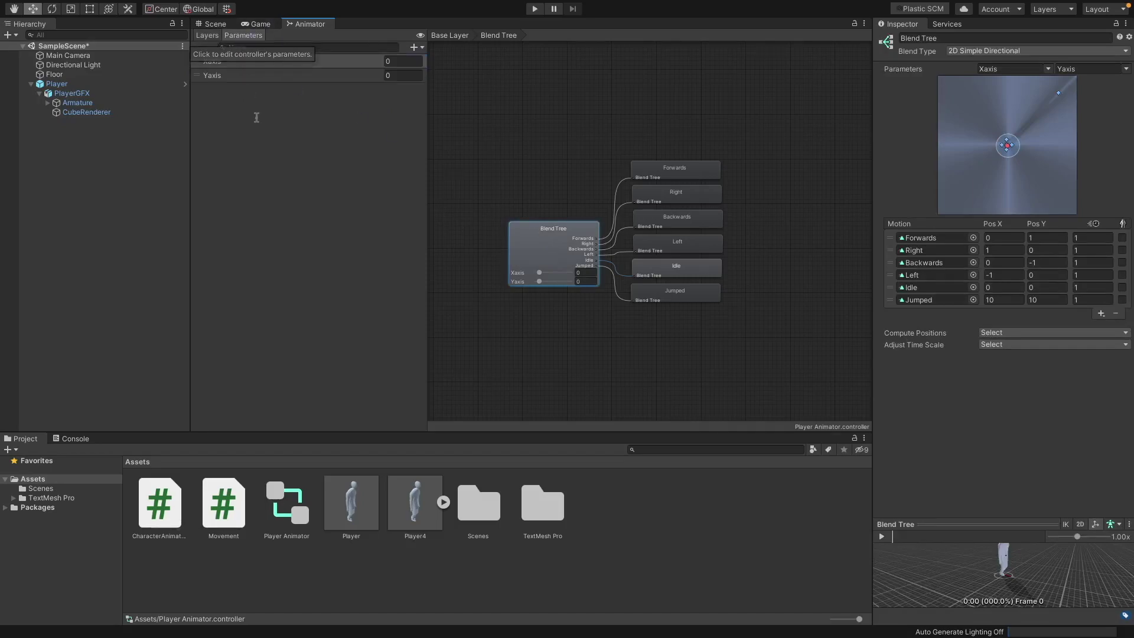
{"action": "left_click", "coordinate": [217, 67]}
{"action": "left_click", "coordinate": [225, 75]}
{"action": "left_click", "coordinate": [225, 75]}
{"action": "key", "text": "Return"}
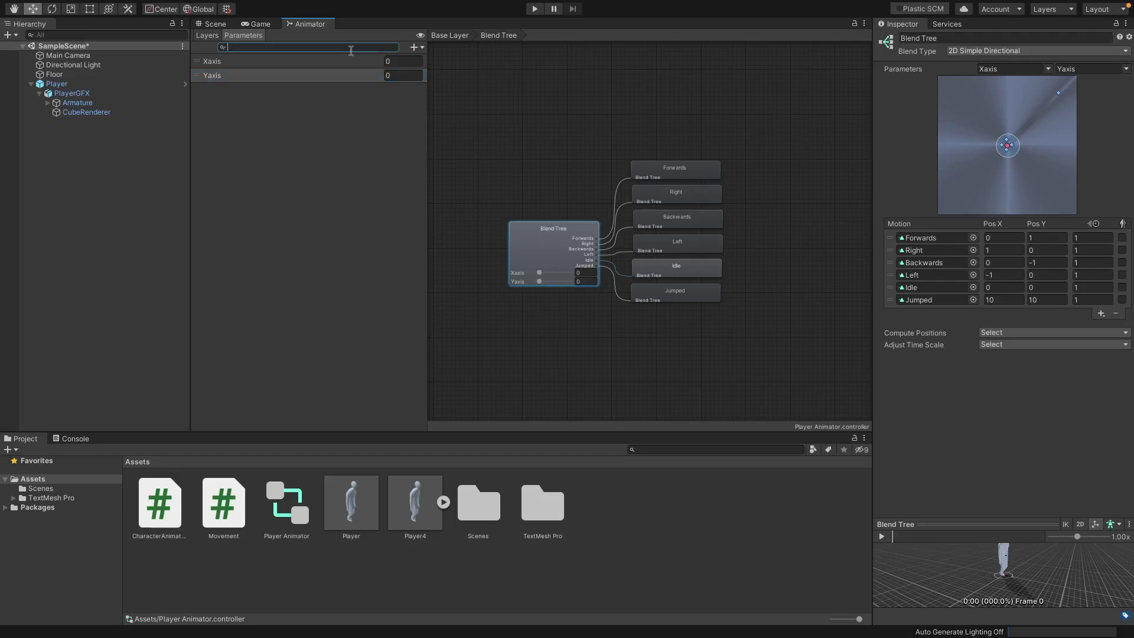
{"action": "key", "text": "super+Tab"}
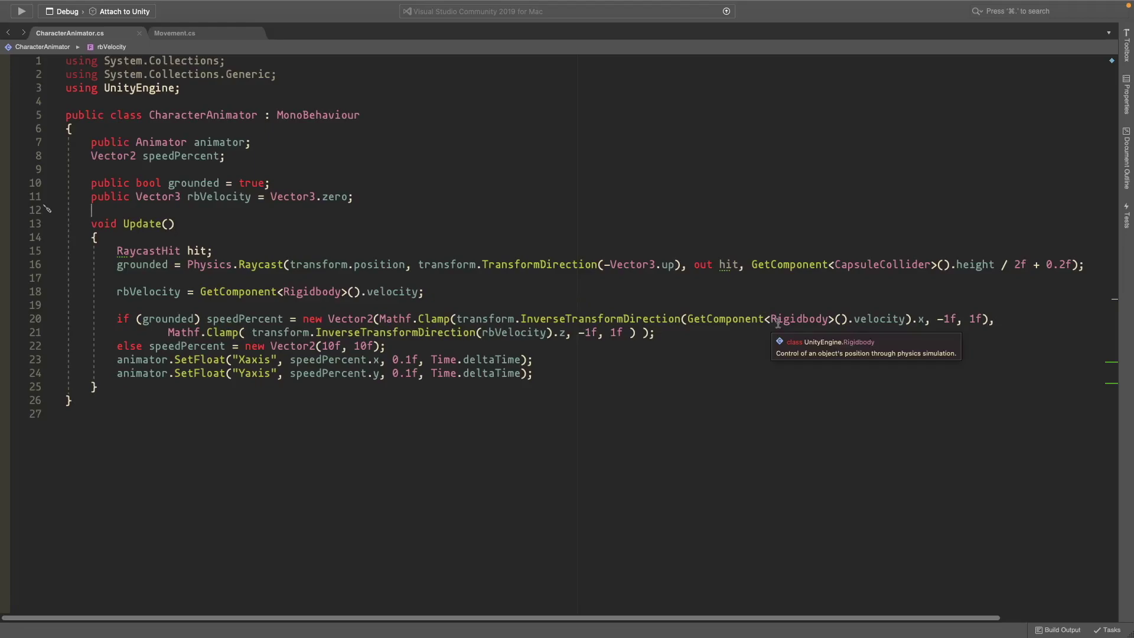
- Examine the clamped Vector2 speedPercent assignment for the grounded case and its else branch in CharacterAnimator's Update method
{"action": "double_click", "coordinate": [352, 319]}
{"action": "left_click", "coordinate": [656, 333], "text": "shift"}
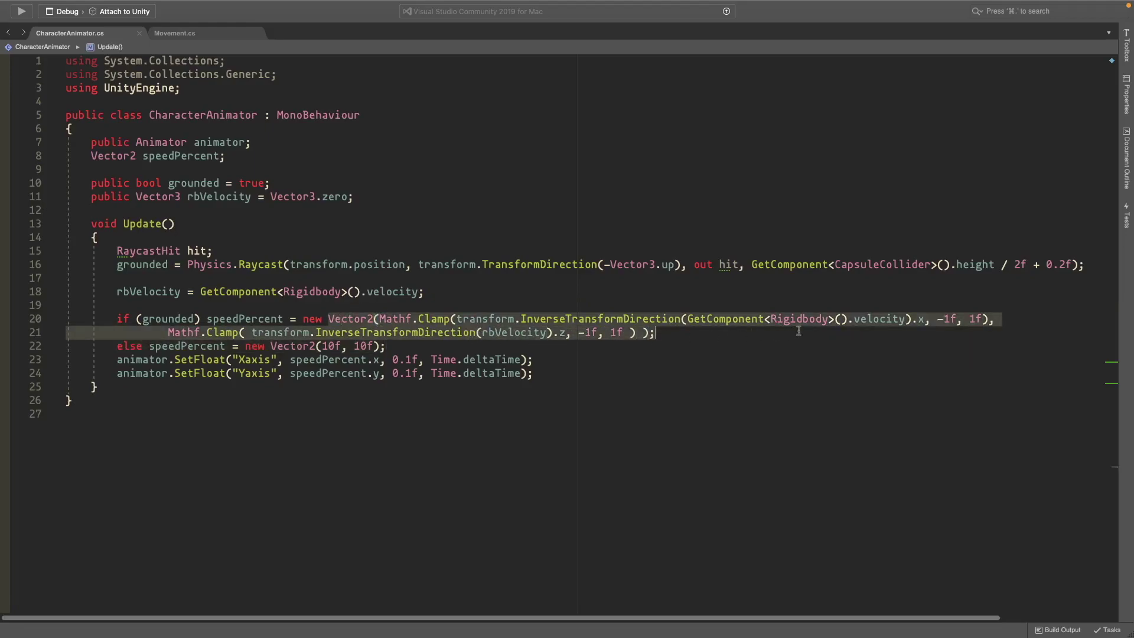
{"action": "left_click", "coordinate": [963, 318]}
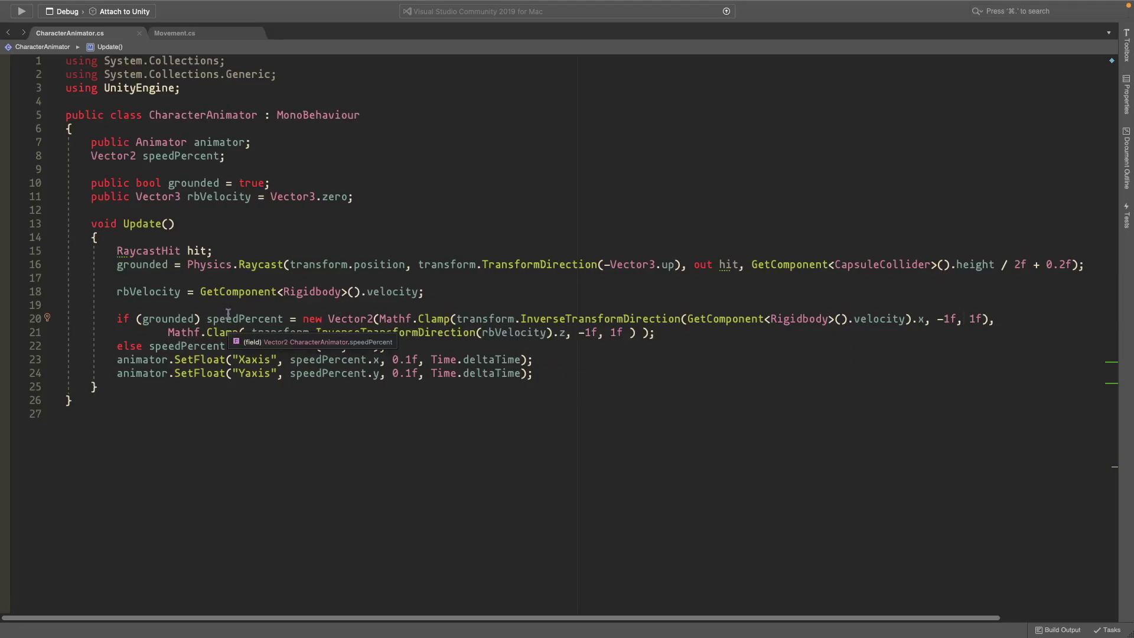
{"action": "left_click", "coordinate": [246, 320]}
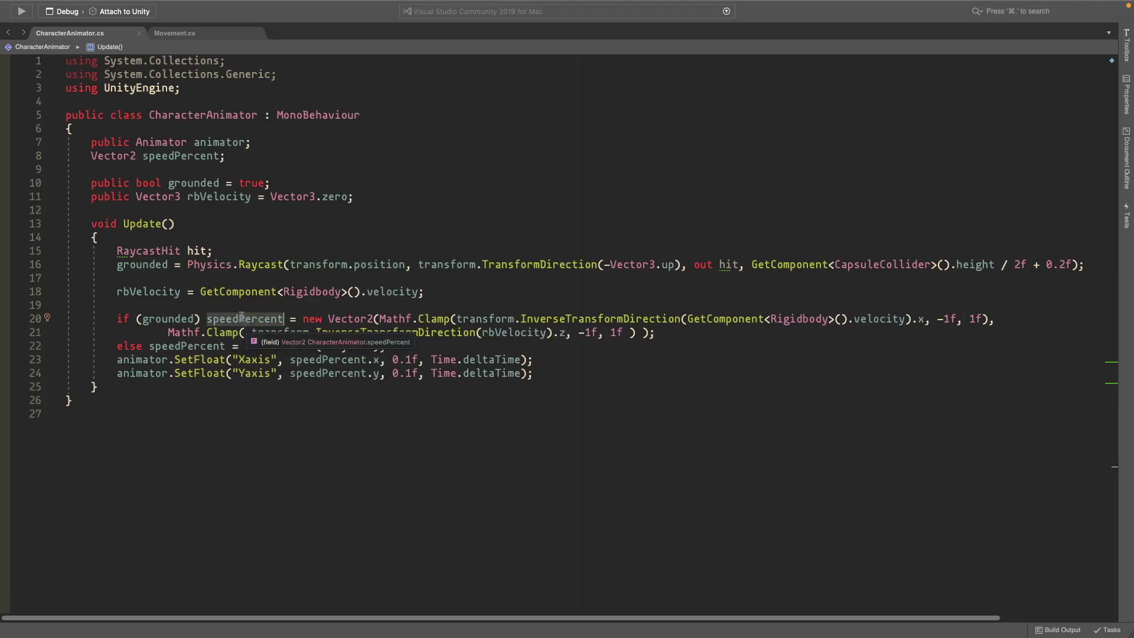
{"action": "left_click", "coordinate": [130, 347]}
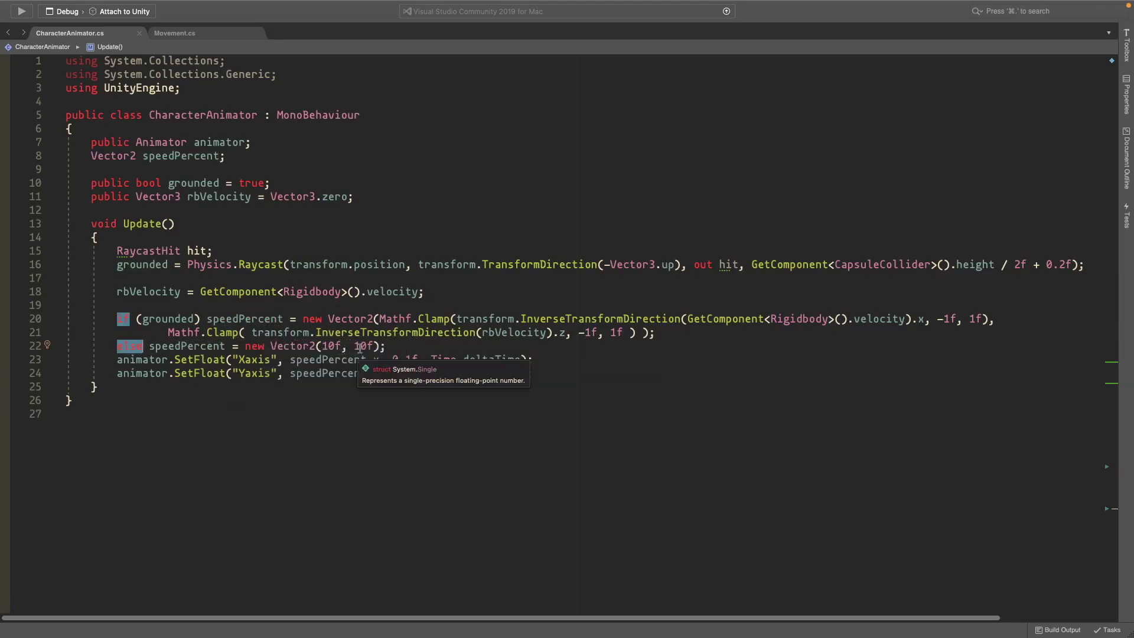
- Review the animator.SetFloat lines for Xaxis and Yaxis, including their speedPercent, 0.1f damping and Time.deltaTime arguments
{"action": "left_click_drag", "start_coordinate": [117, 359], "coordinate": [272, 360]}
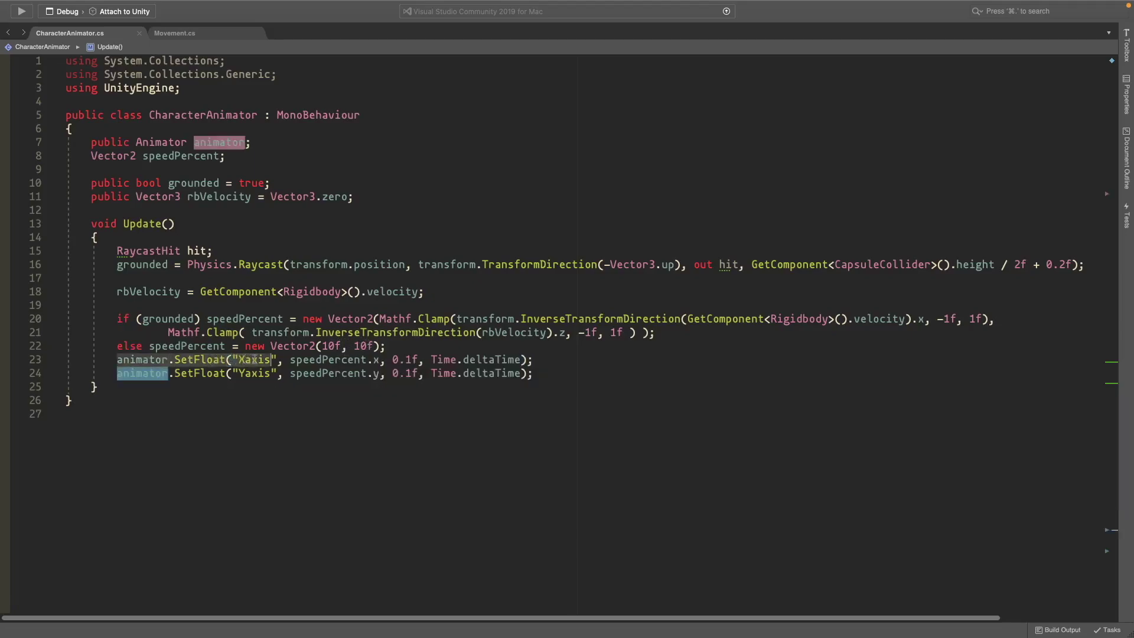
{"action": "left_click", "coordinate": [254, 359]}
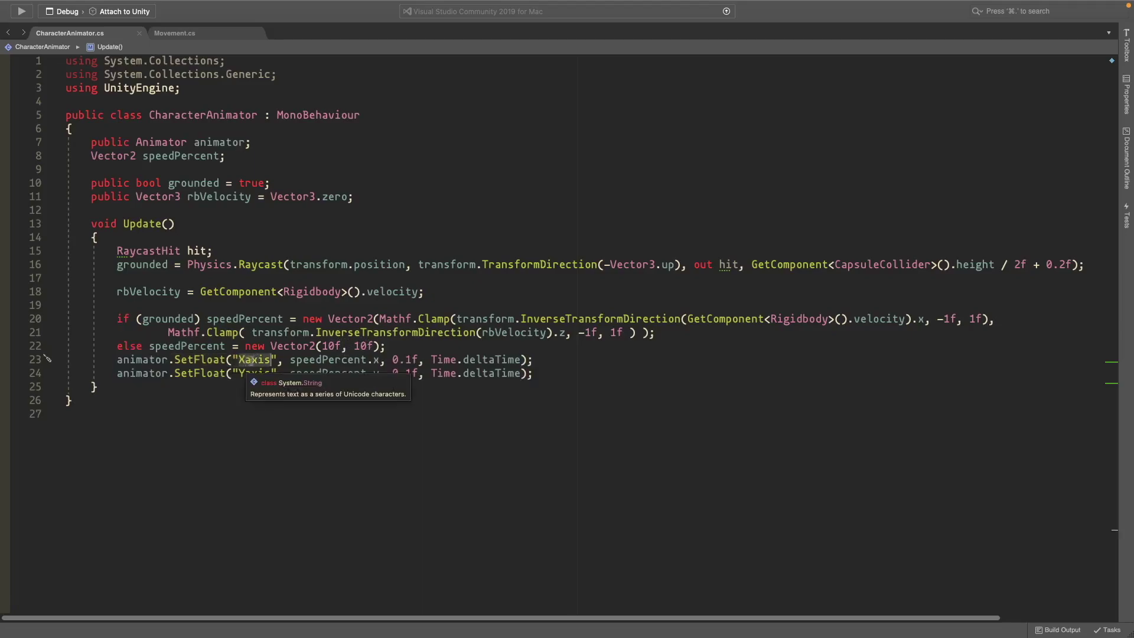
{"action": "double_click", "coordinate": [329, 360]}
{"action": "key", "text": "shift+Right"}
{"action": "key", "text": "shift+Right"}
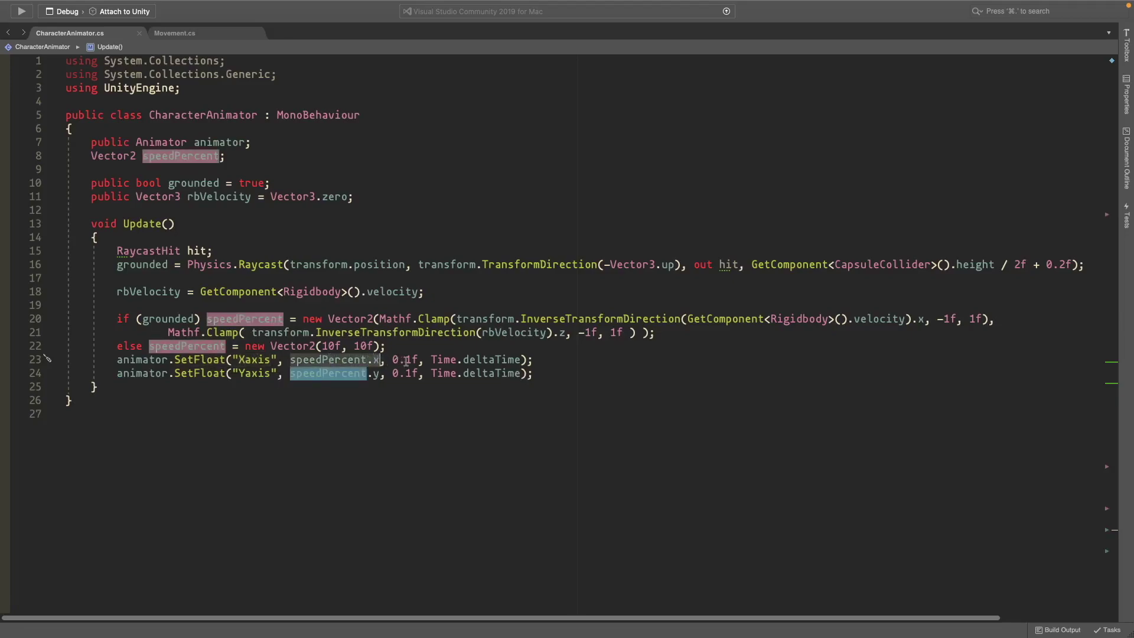
{"action": "left_click", "coordinate": [406, 359]}
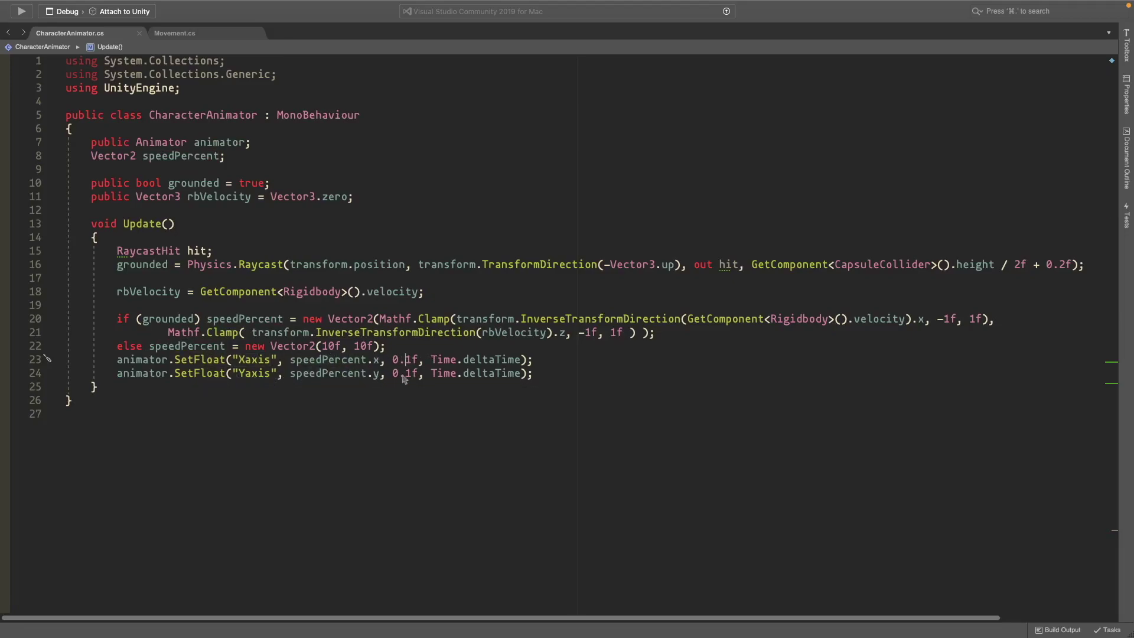
{"action": "left_click_drag", "start_coordinate": [533, 374], "coordinate": [523, 338]}
{"action": "left_click", "coordinate": [523, 338]}
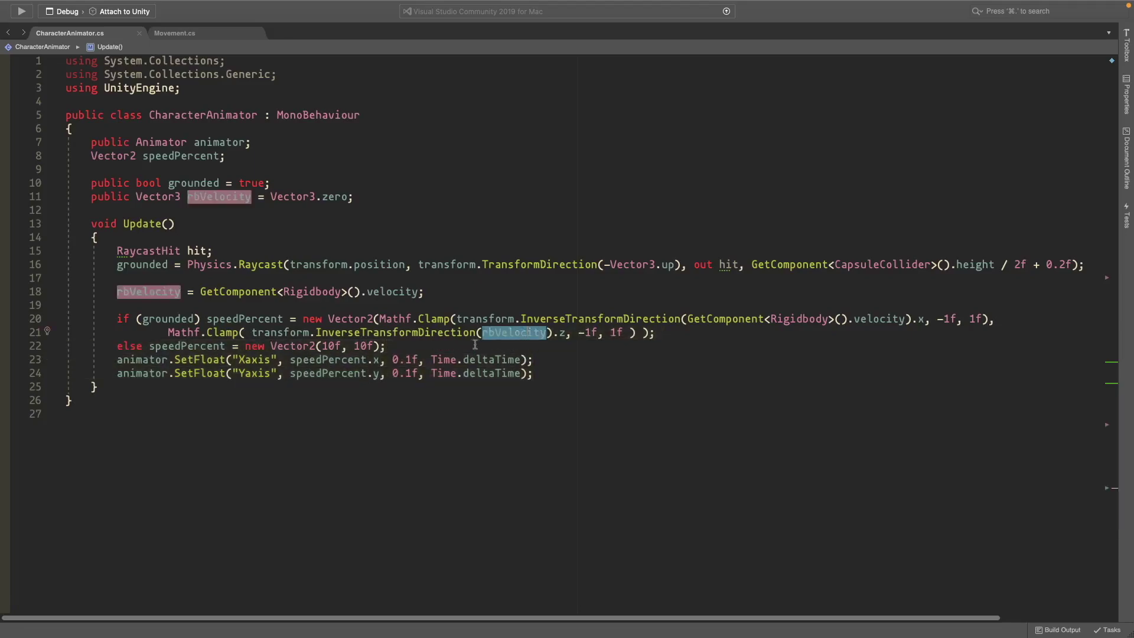
{"action": "key", "text": "Down"}
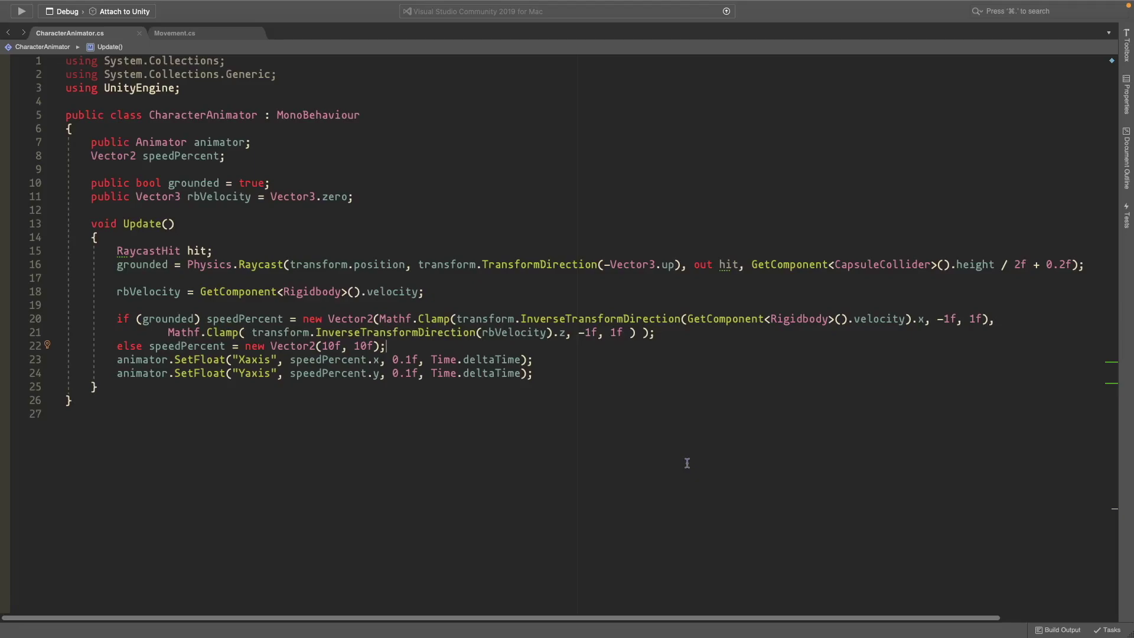
- Switch to Unity, show the Scene view, and run the game to test the player's animations before stopping it
{"action": "key", "text": "super+Tab"}
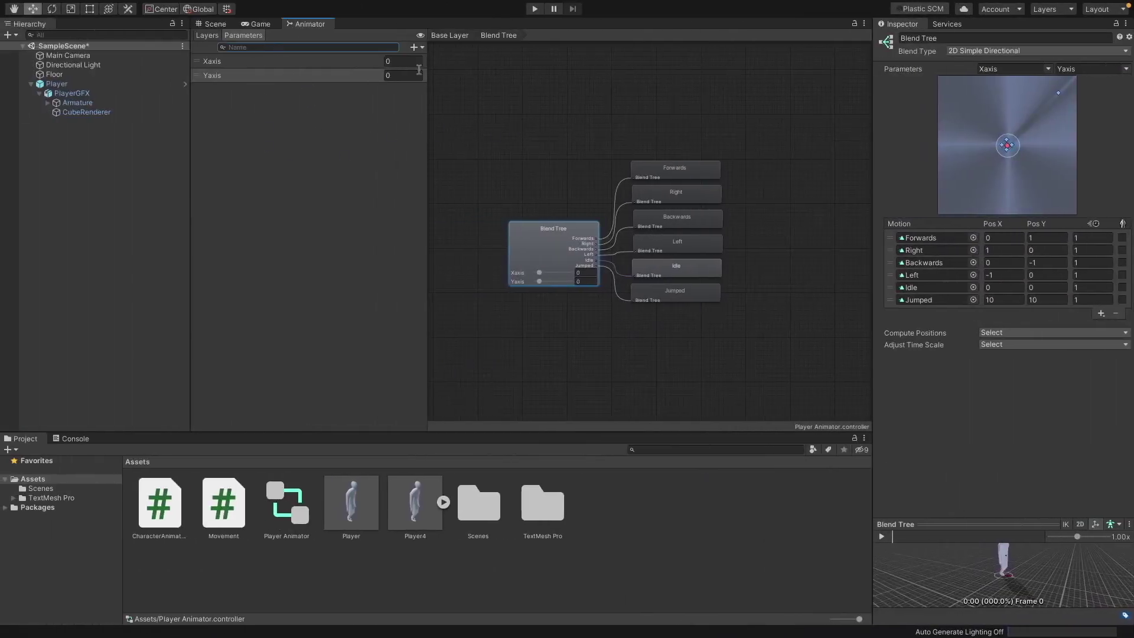
{"action": "left_click", "coordinate": [207, 24]}
{"action": "left_click", "coordinate": [529, 10]}
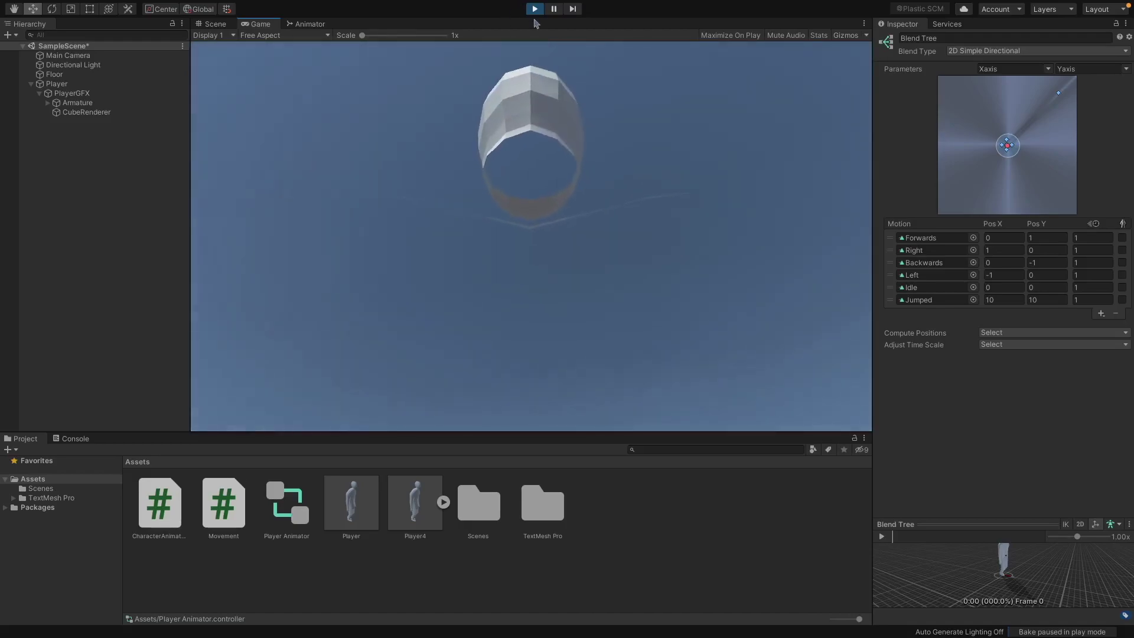
{"action": "left_click", "coordinate": [535, 8]}
- Open the Player4 model's animation import settings and enable Loop Time for the Idle clip
{"action": "left_click", "coordinate": [408, 501]}
{"action": "left_click", "coordinate": [443, 501]}
{"action": "left_click", "coordinate": [443, 501]}
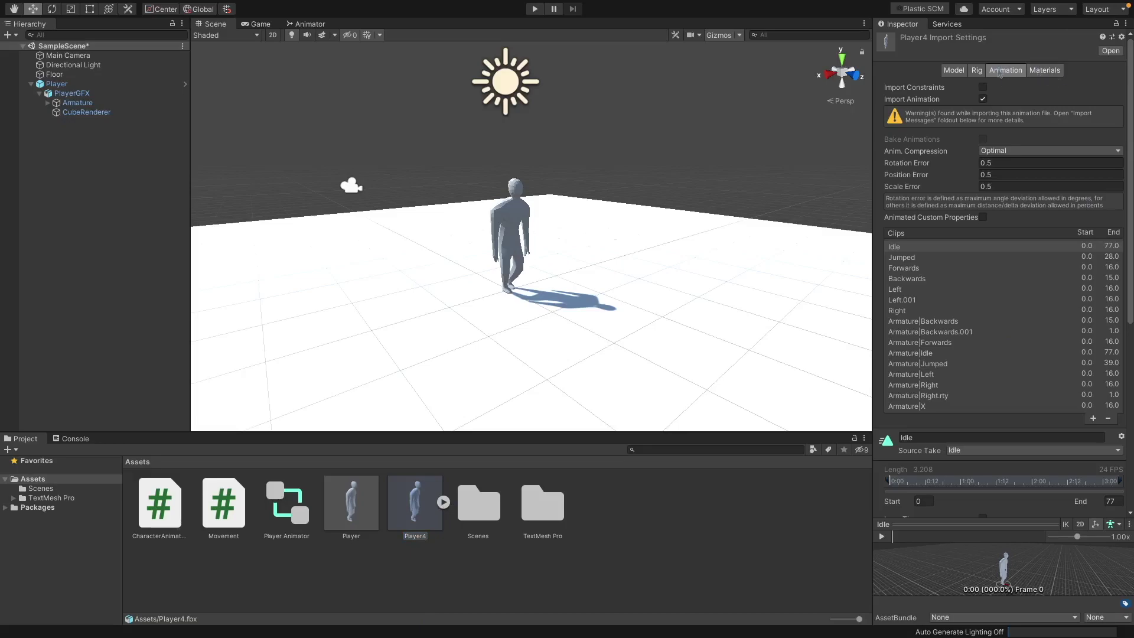
{"action": "scroll", "coordinate": [992, 293], "scroll_direction": "down", "scroll_amount": 8}
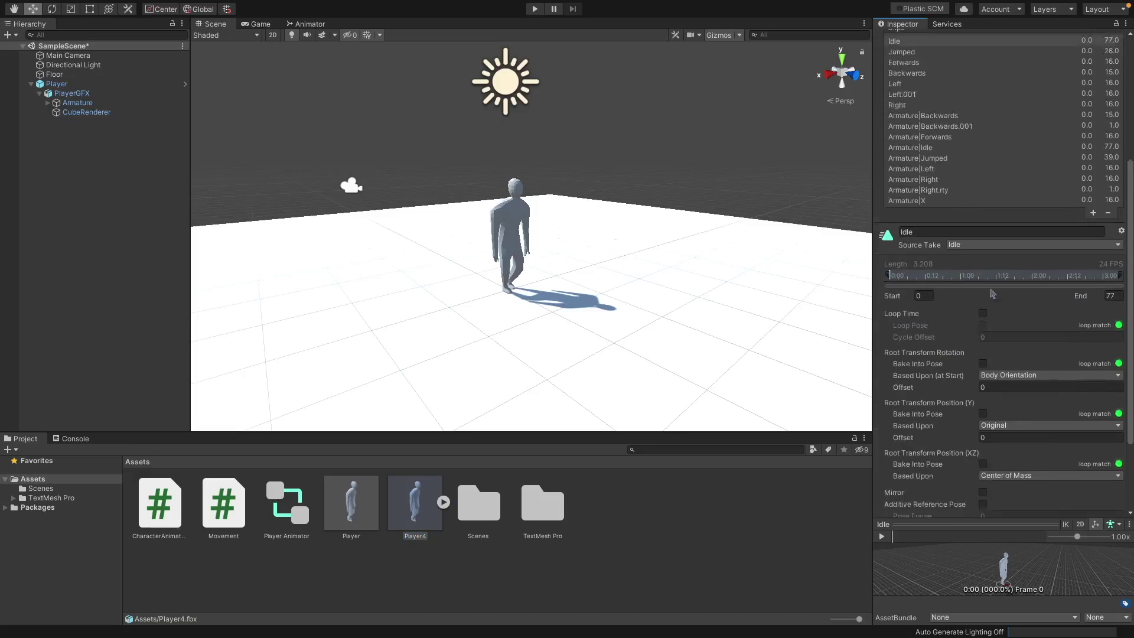
{"action": "left_click", "coordinate": [936, 68]}
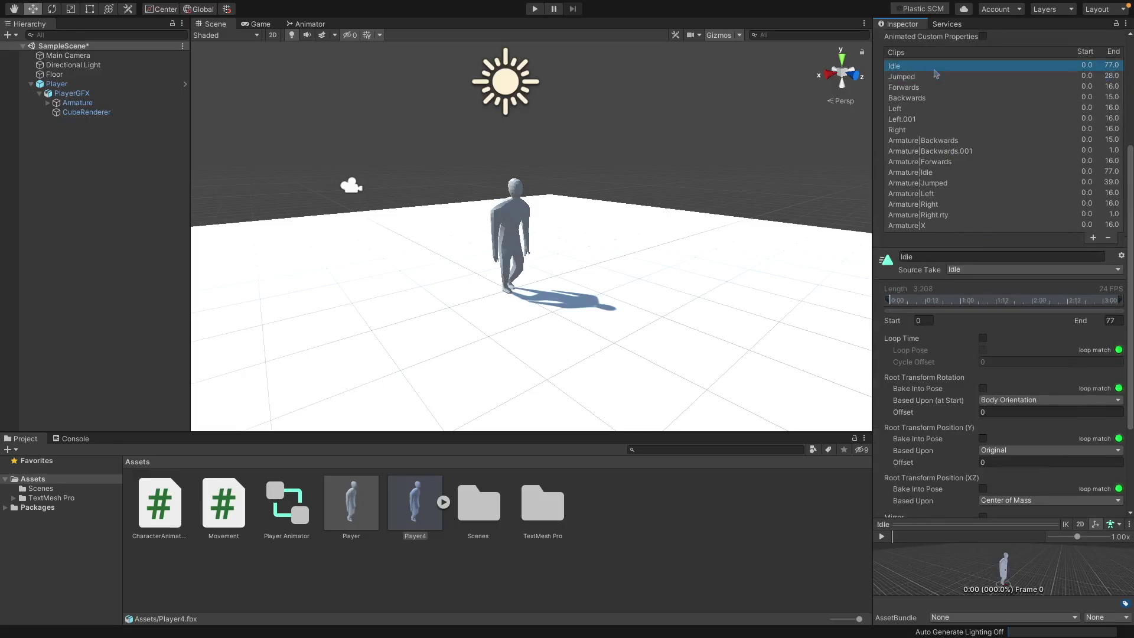
{"action": "left_click", "coordinate": [985, 340]}
- Enable Loop Time for Player4's Forwards, Backwards, Left and Right clips
{"action": "scroll", "coordinate": [986, 248], "scroll_direction": "up", "scroll_amount": 3}
{"action": "left_click", "coordinate": [988, 153]}
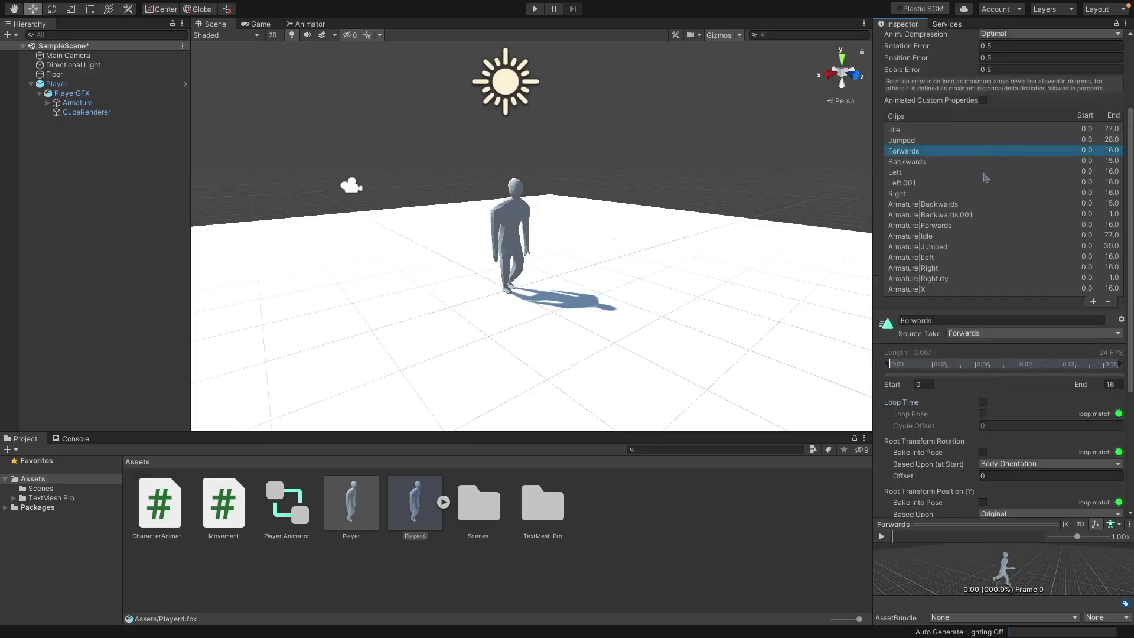
{"action": "left_click", "coordinate": [982, 402]}
{"action": "left_click", "coordinate": [968, 162]}
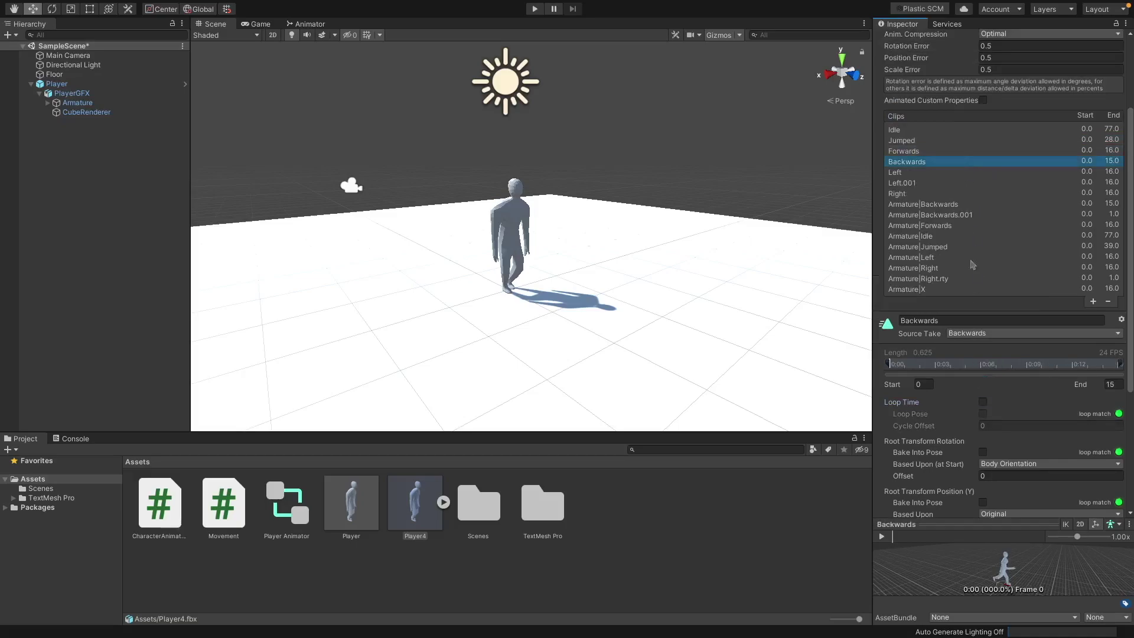
{"action": "left_click", "coordinate": [982, 402]}
{"action": "left_click", "coordinate": [967, 172]}
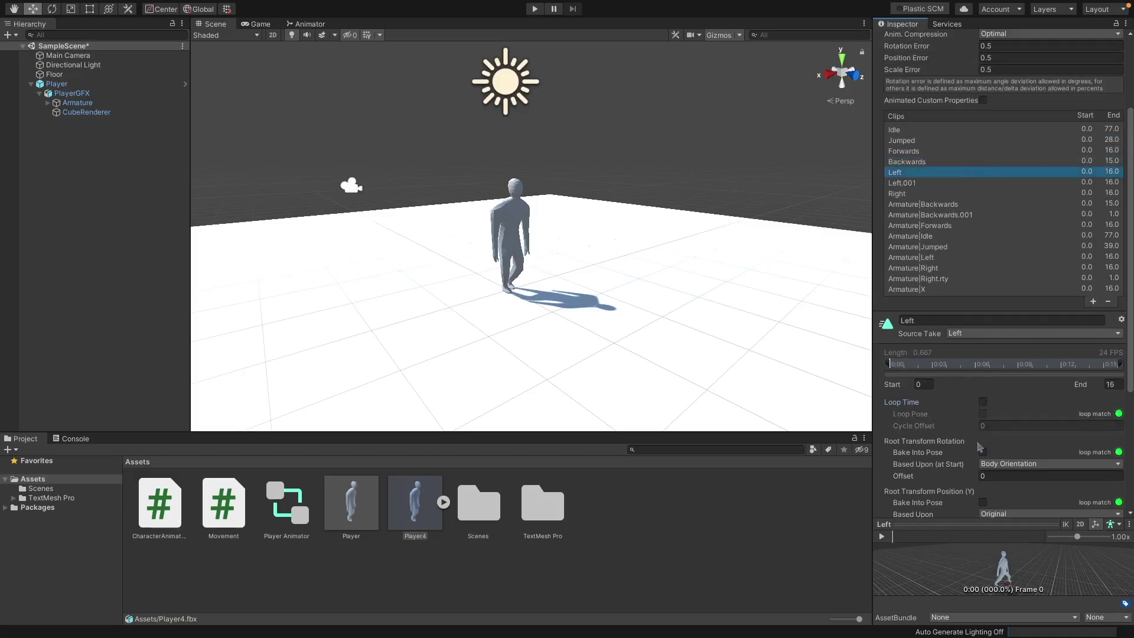
{"action": "left_click", "coordinate": [953, 194]}
{"action": "left_click", "coordinate": [983, 401]}
- Run the game again to test the looping player animations, and stop it
{"action": "left_click", "coordinate": [535, 9]}
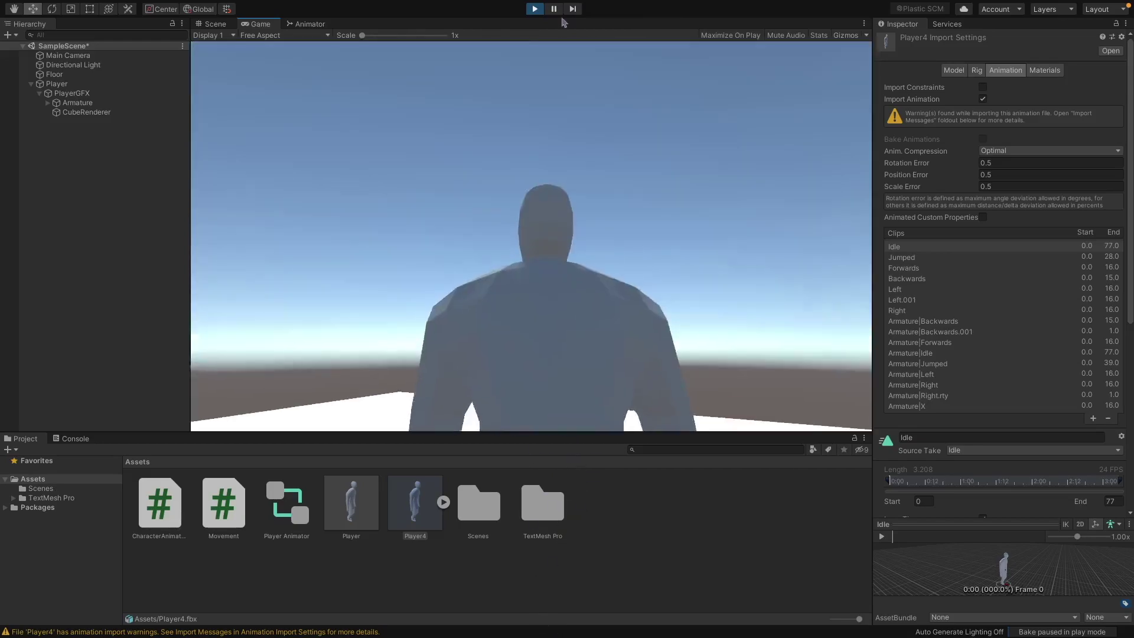
{"action": "left_click", "coordinate": [535, 9]}
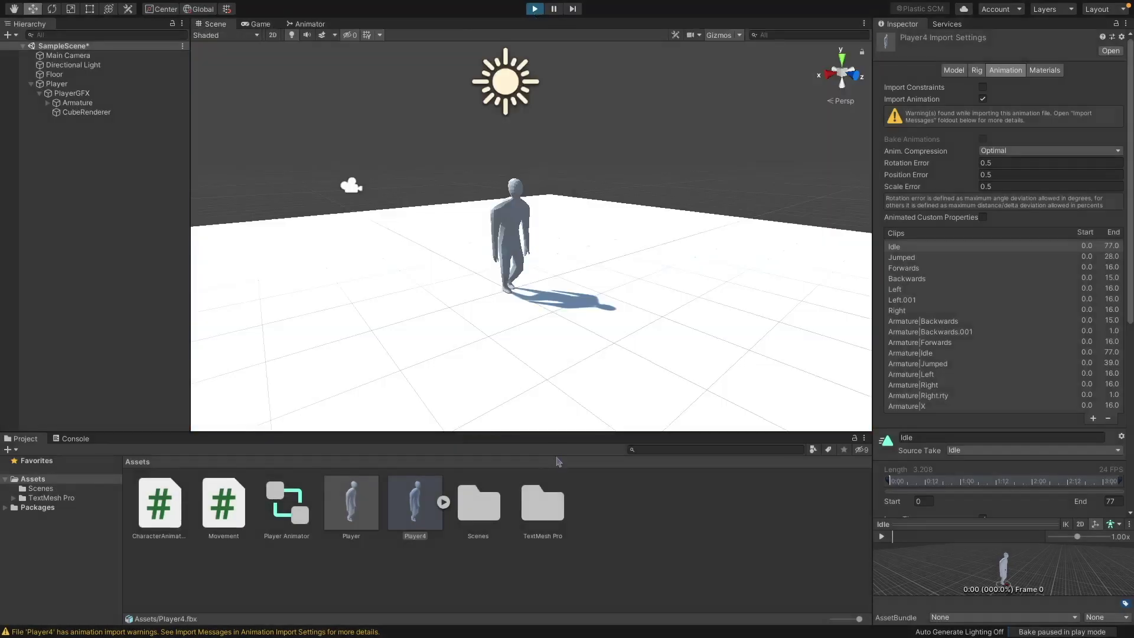